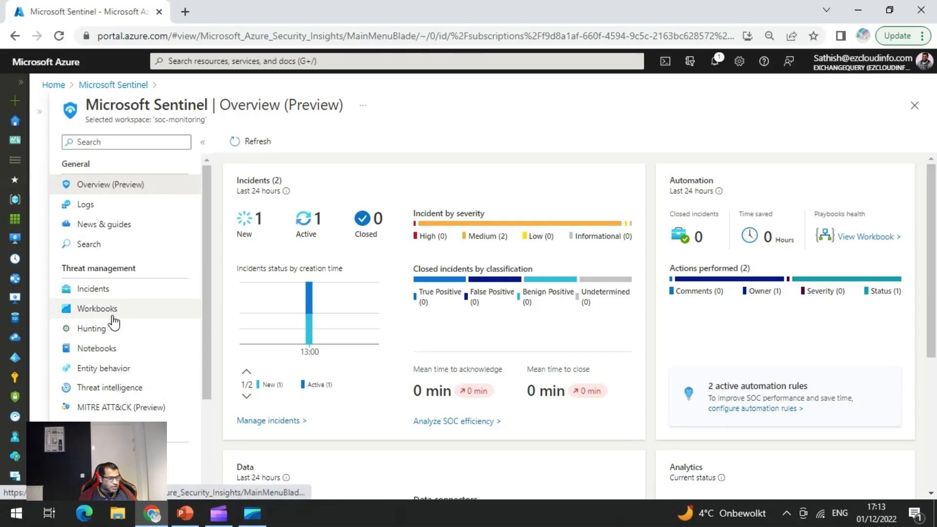
Step: Open the Automation page of the soc-monitoring workspace and view which kinds of automation can be created
{"action": "scroll", "coordinate": [113, 323], "scroll_direction": "down", "scroll_amount": 5}
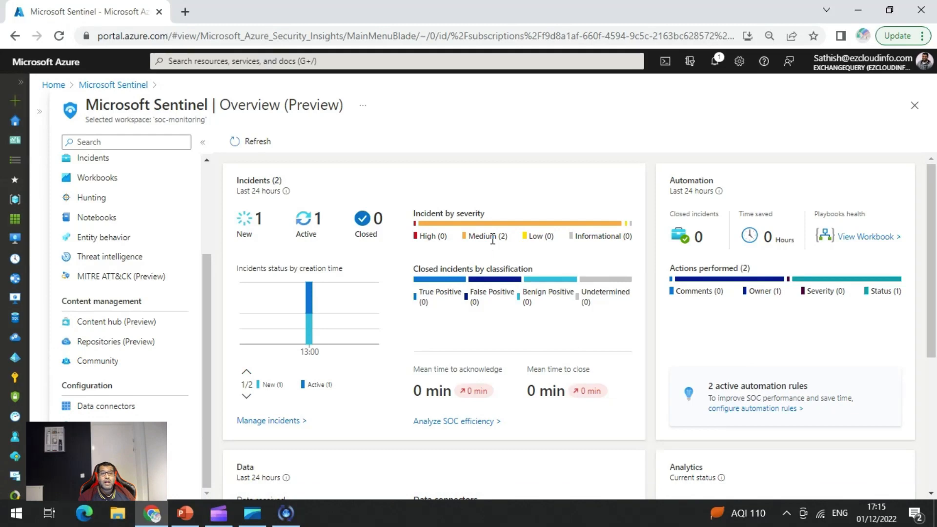
{"action": "mouse_move", "coordinate": [503, 226]}
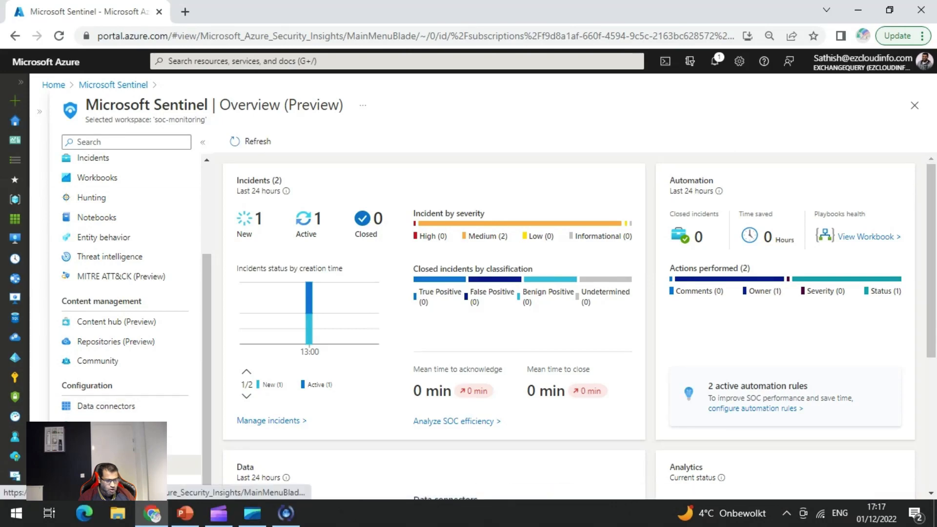
{"action": "left_click", "coordinate": [98, 465]}
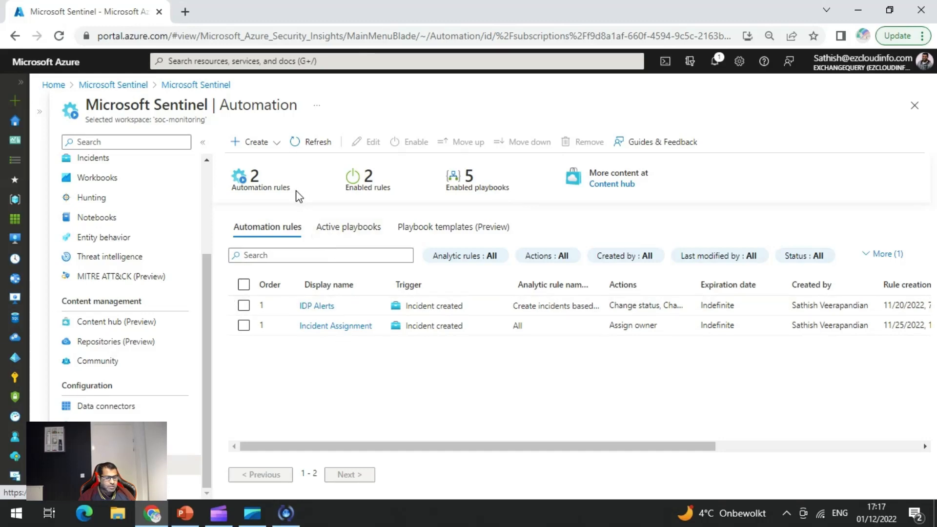
{"action": "left_click", "coordinate": [283, 155]}
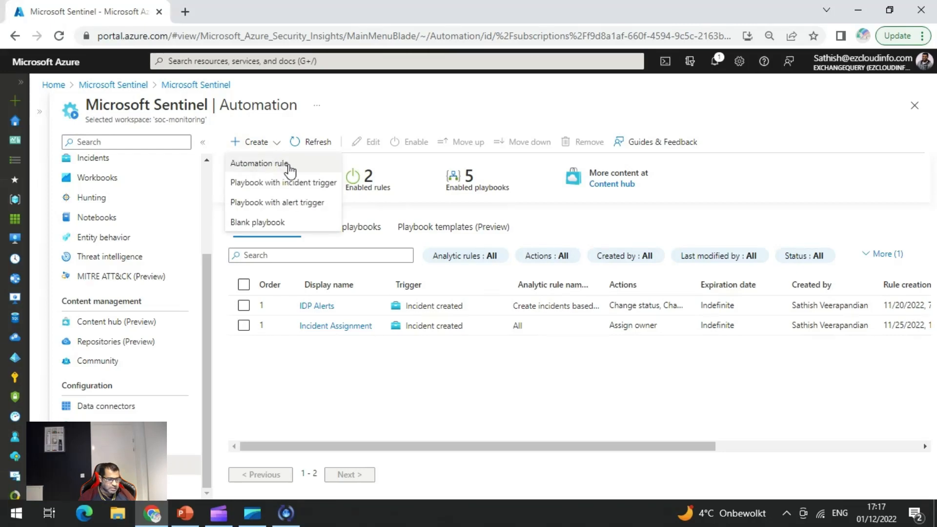
{"action": "left_click", "coordinate": [328, 388]}
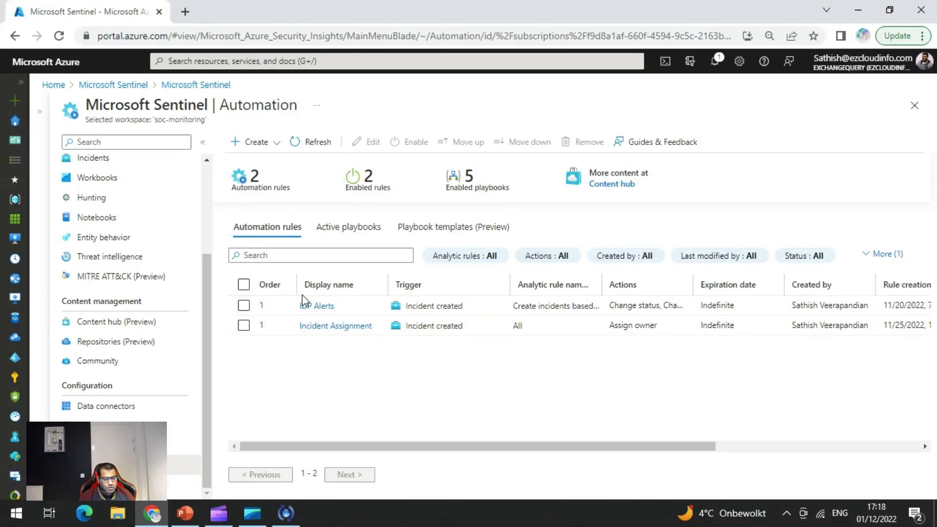
Step: Open the IDP Alerts automation rule and set its analytic rule name condition to Azure Activity Alert only
{"action": "left_click", "coordinate": [316, 308]}
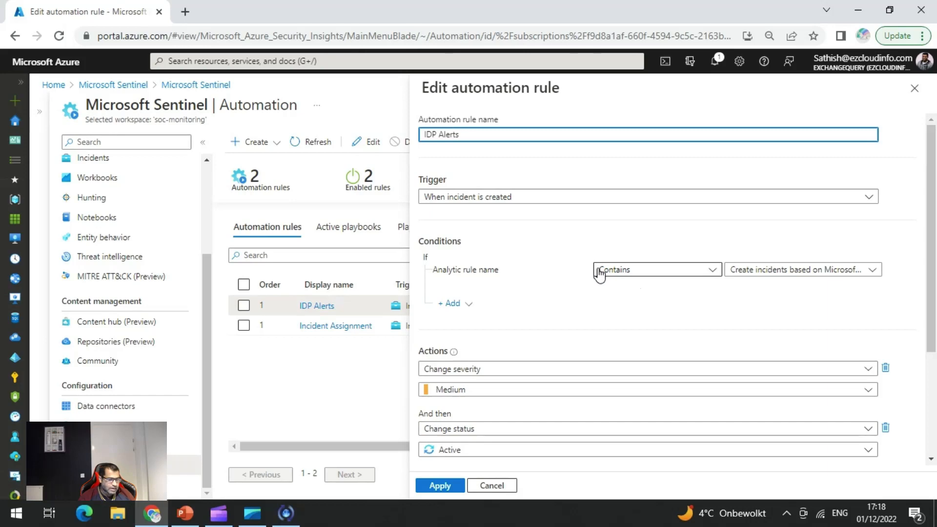
{"action": "left_click", "coordinate": [768, 269]}
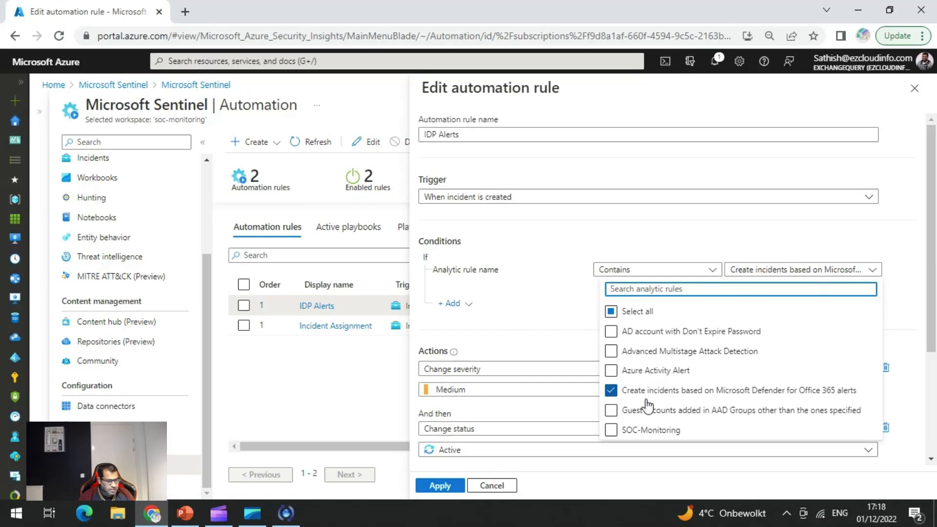
{"action": "left_click", "coordinate": [611, 391]}
{"action": "left_click", "coordinate": [612, 372]}
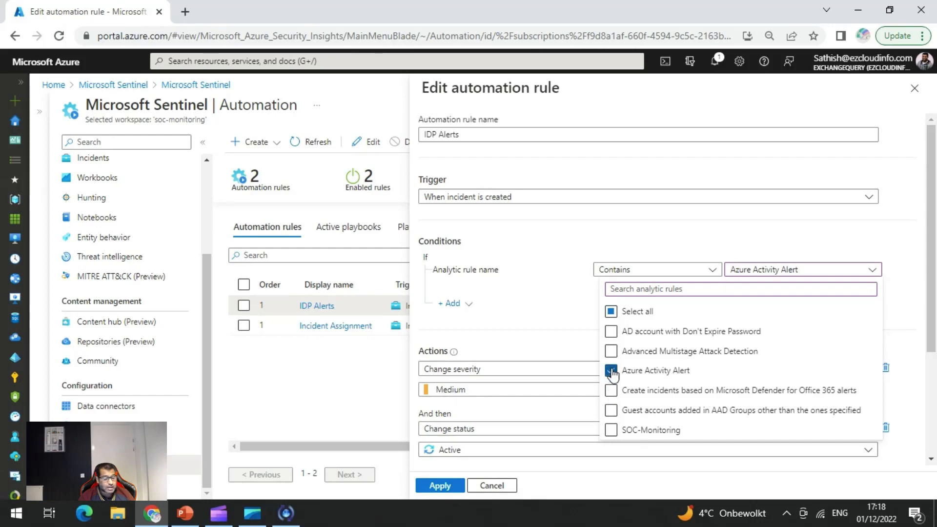
{"action": "left_click", "coordinate": [559, 300]}
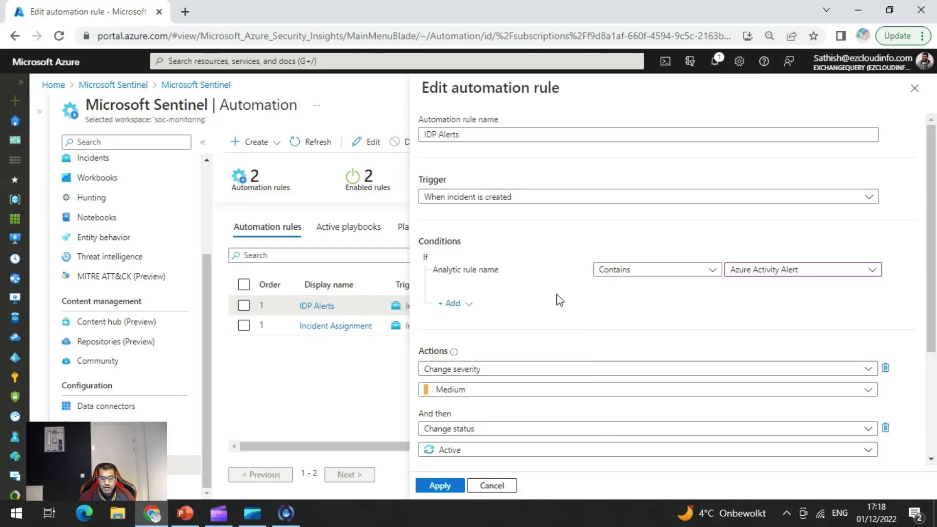
Step: Review the action types, severity levels and status choices offered in the IDP Alerts rule's actions
{"action": "scroll", "coordinate": [594, 307], "scroll_direction": "down", "scroll_amount": 2}
{"action": "left_click", "coordinate": [517, 300]}
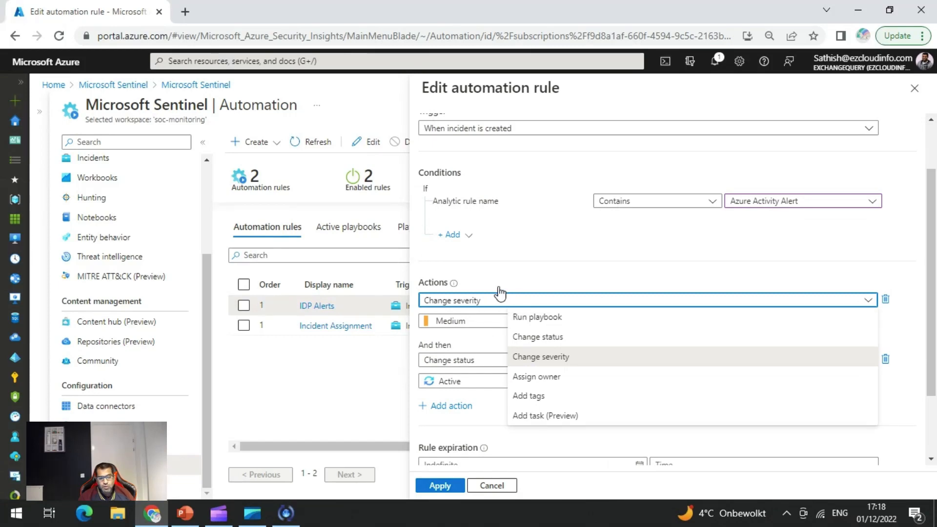
{"action": "left_click", "coordinate": [515, 301]}
{"action": "left_click", "coordinate": [503, 323]}
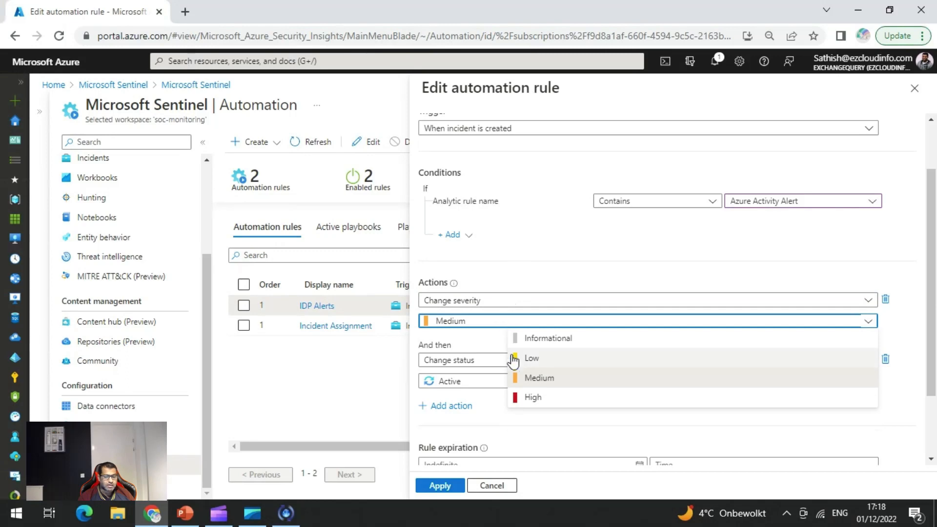
{"action": "left_click", "coordinate": [526, 264]}
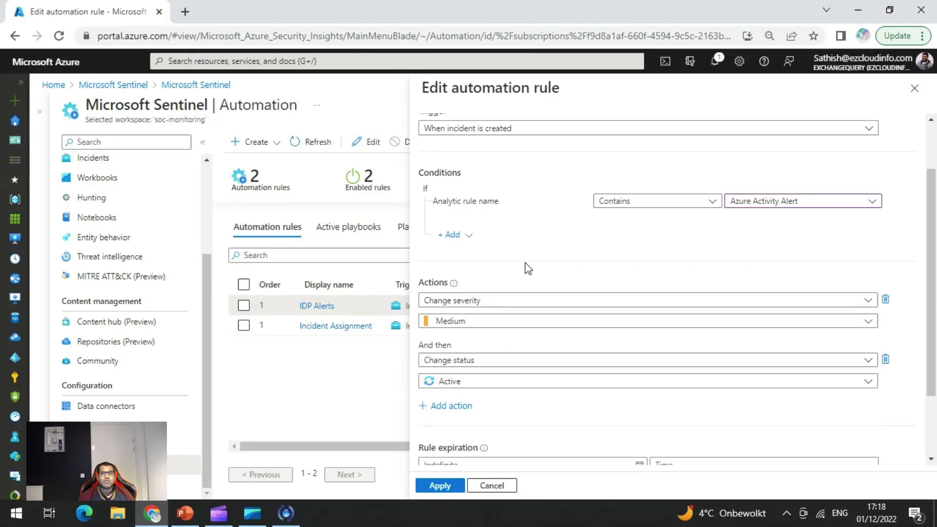
{"action": "left_click", "coordinate": [507, 326]}
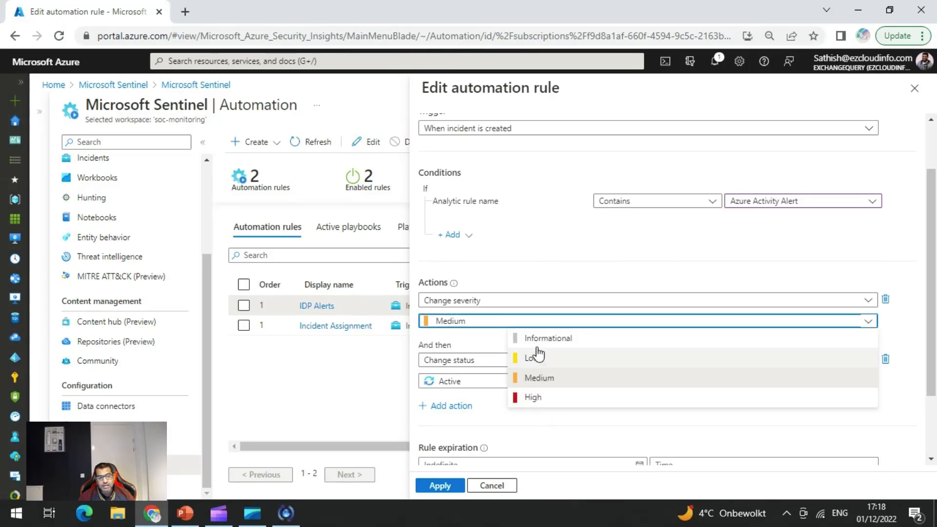
{"action": "left_click", "coordinate": [563, 261]}
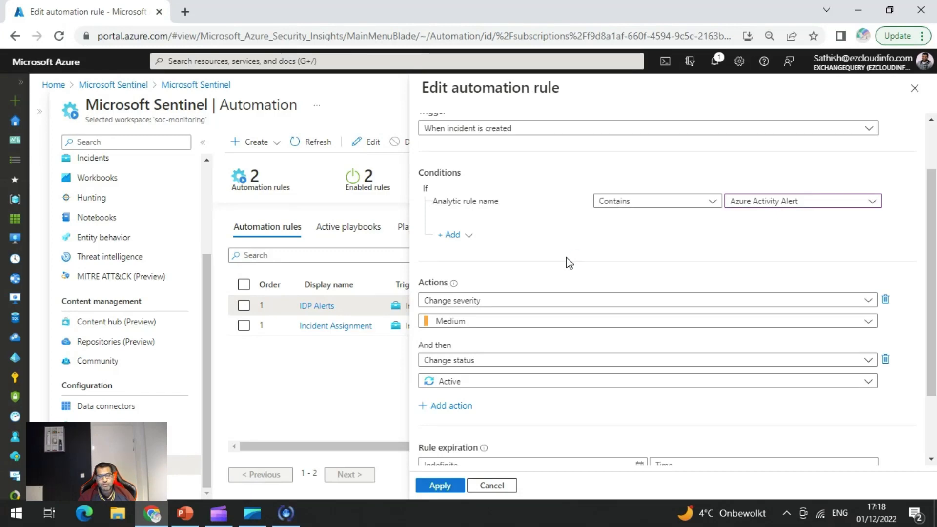
{"action": "left_click", "coordinate": [559, 322]}
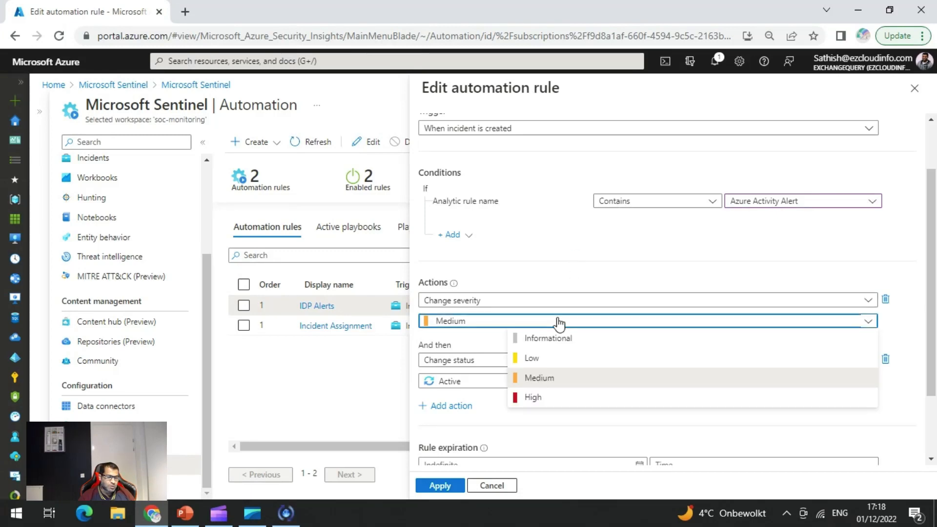
{"action": "left_click", "coordinate": [591, 275]}
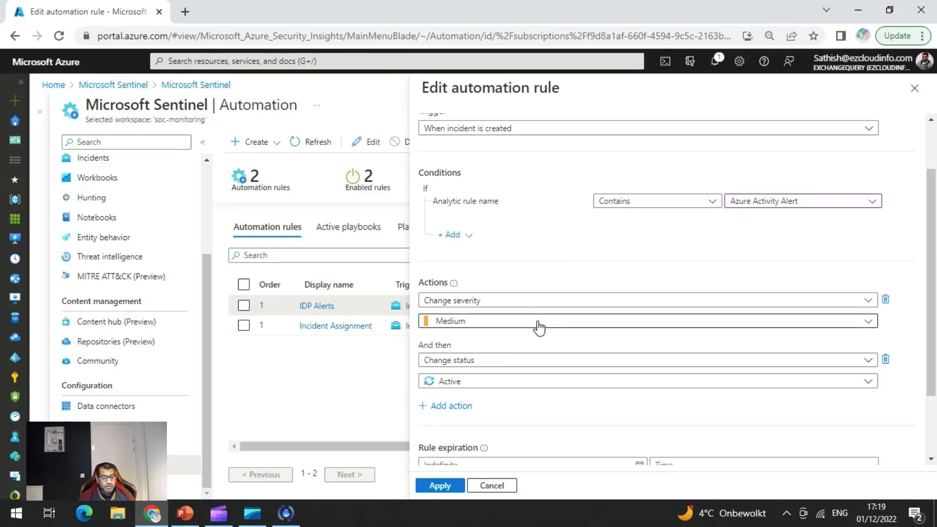
{"action": "left_click", "coordinate": [484, 384]}
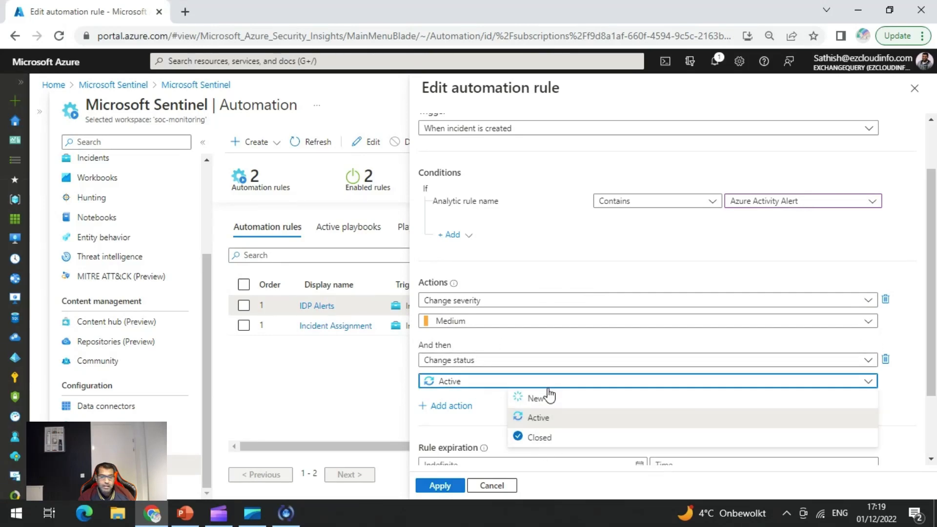
{"action": "left_click", "coordinate": [593, 269]}
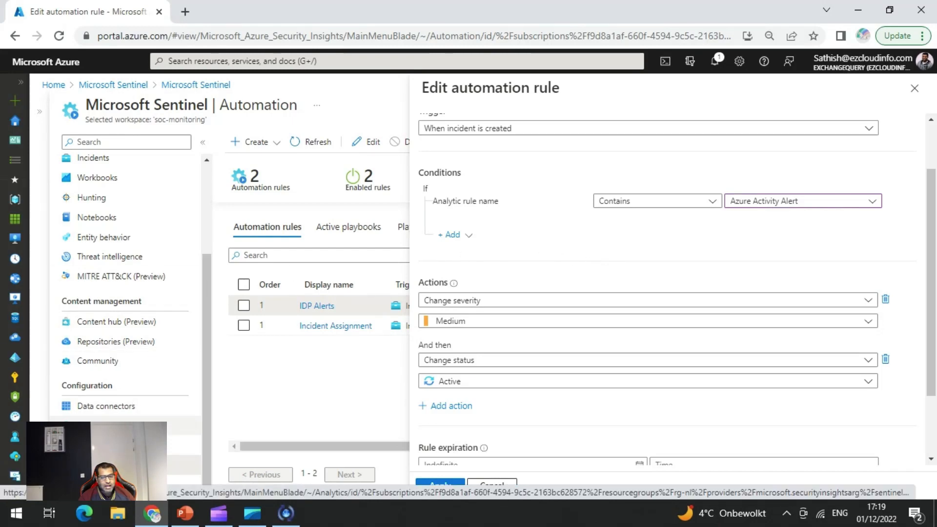
Step: Switch the rule's analytic rule name condition from Azure Activity Alert to SOC-Monitoring
{"action": "left_click", "coordinate": [777, 200]}
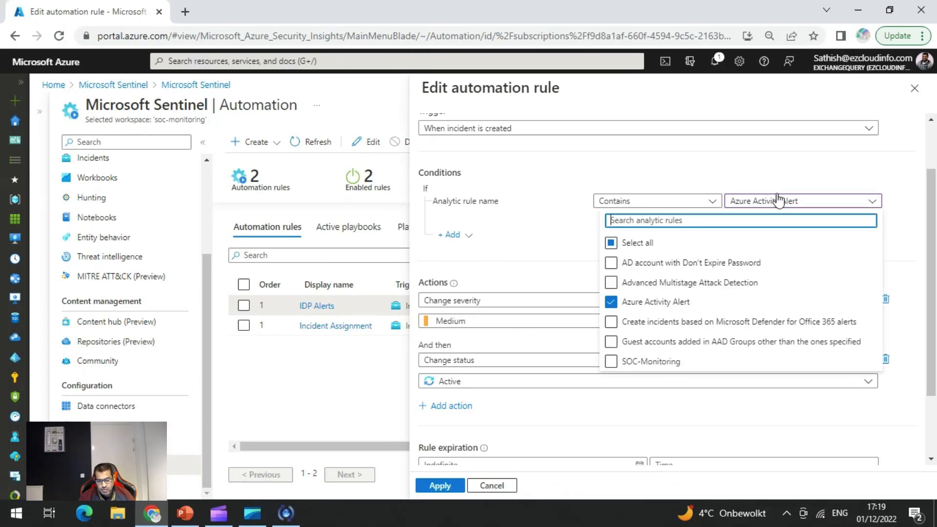
{"action": "left_click", "coordinate": [613, 304]}
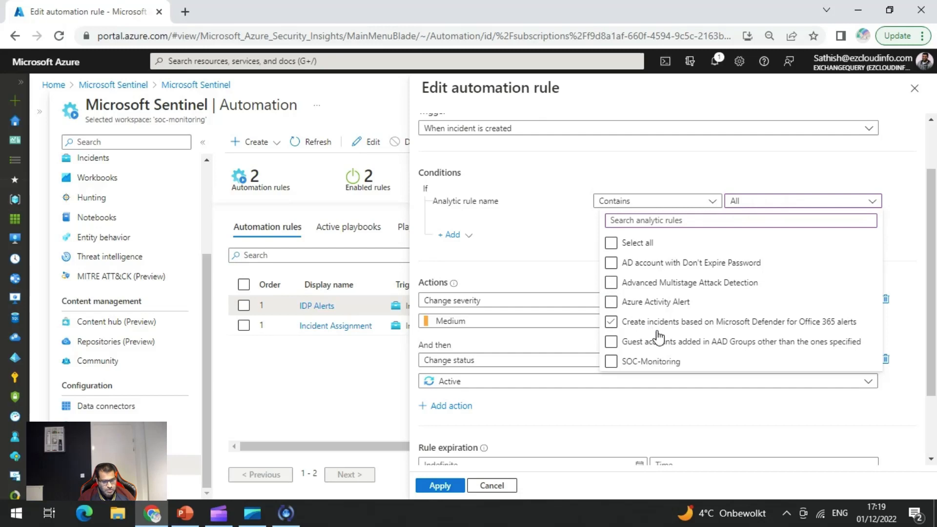
{"action": "left_click", "coordinate": [612, 361]}
{"action": "left_click", "coordinate": [553, 255]}
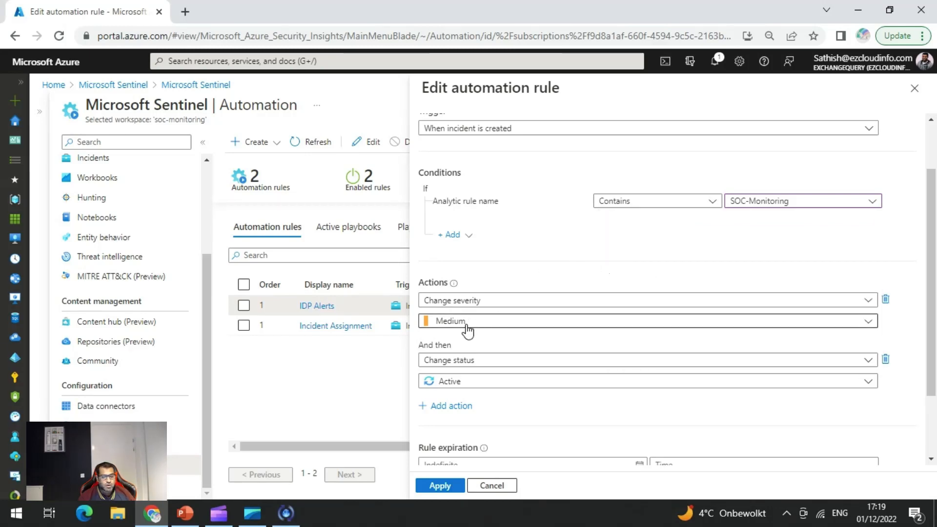
Step: Examine the alternatives for the rule's Change severity and Change status actions, including the incident status values
{"action": "left_click", "coordinate": [511, 302]}
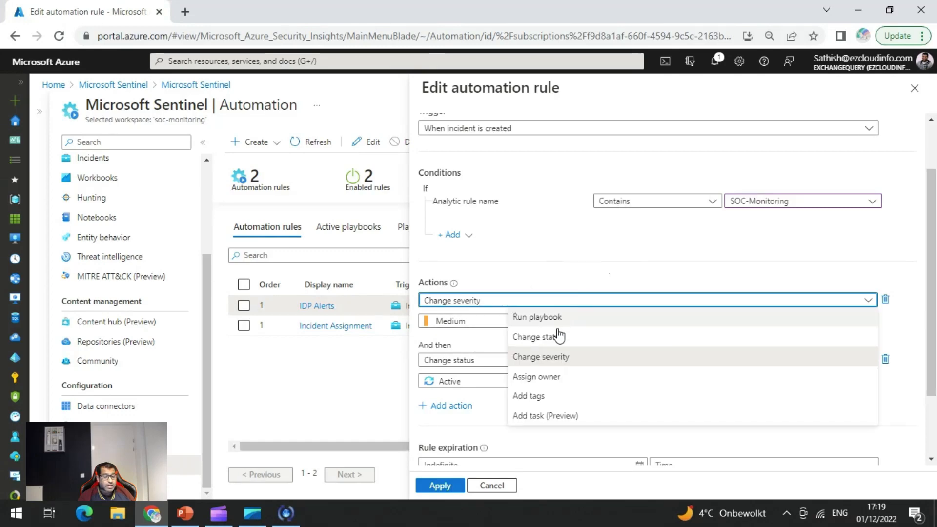
{"action": "left_click", "coordinate": [558, 357]}
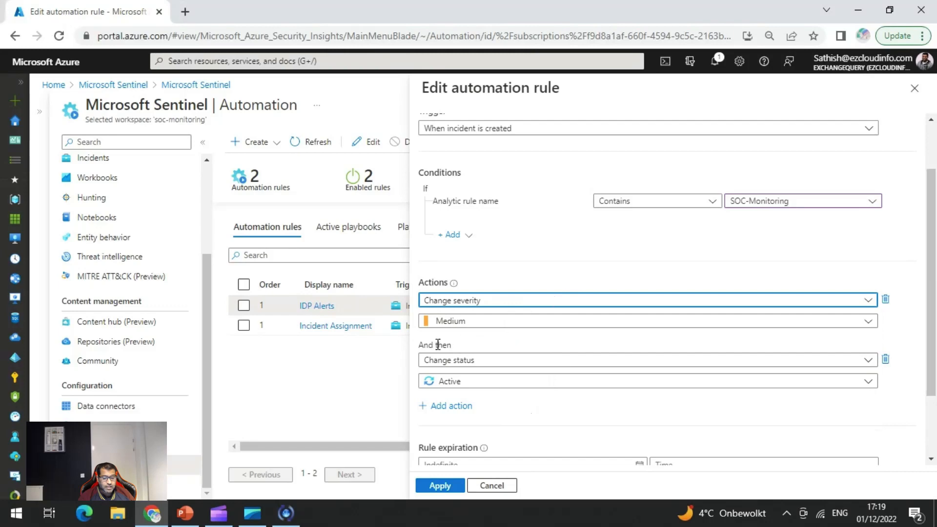
{"action": "left_click", "coordinate": [476, 361]}
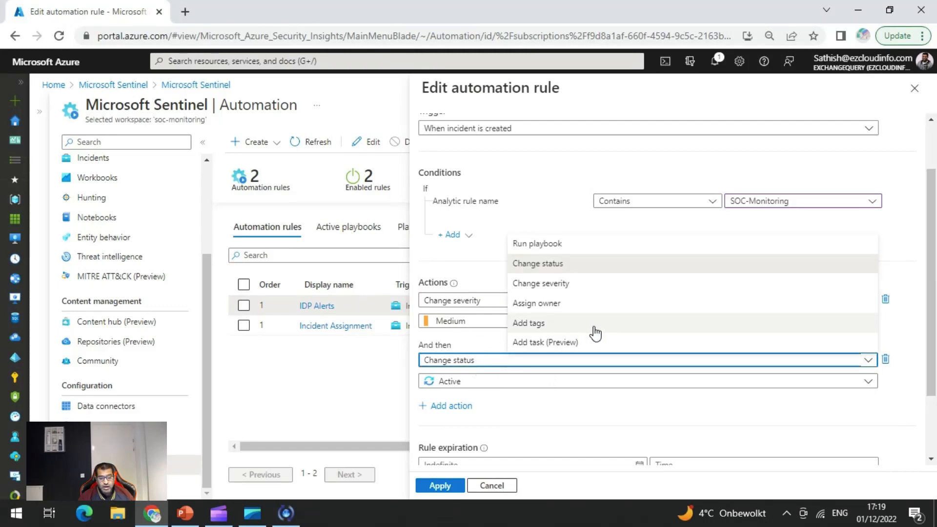
{"action": "left_click", "coordinate": [492, 363]}
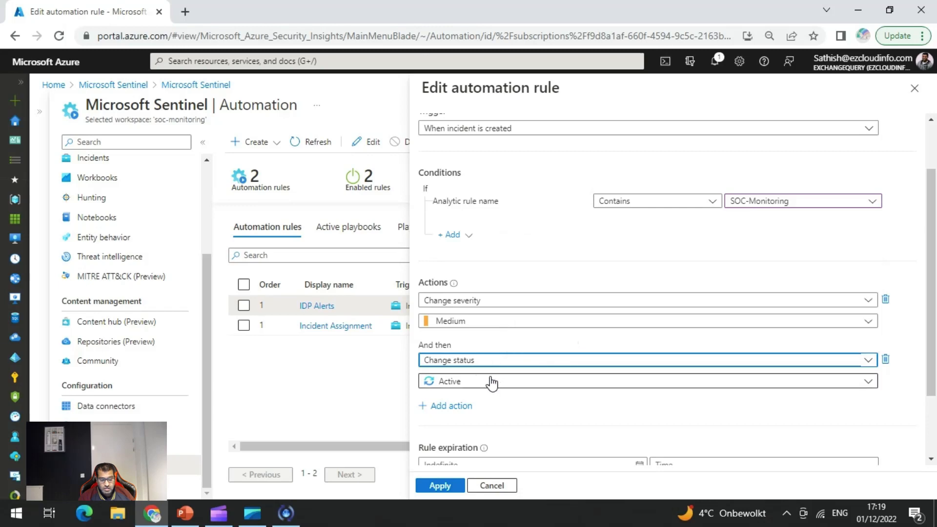
{"action": "left_click", "coordinate": [488, 383]}
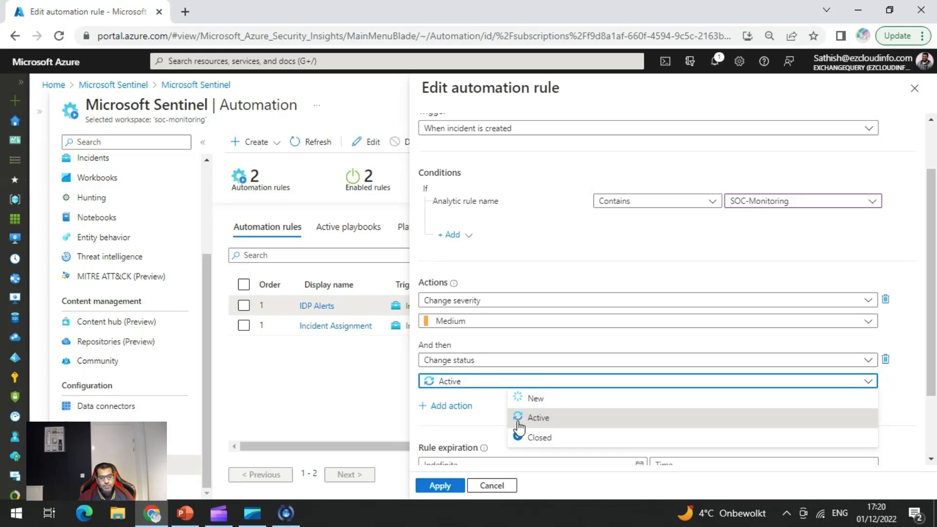
{"action": "left_click", "coordinate": [555, 248]}
Step: Close the IDP Alerts rule and discard its unsaved edits
{"action": "scroll", "coordinate": [555, 244], "scroll_direction": "down", "scroll_amount": 2}
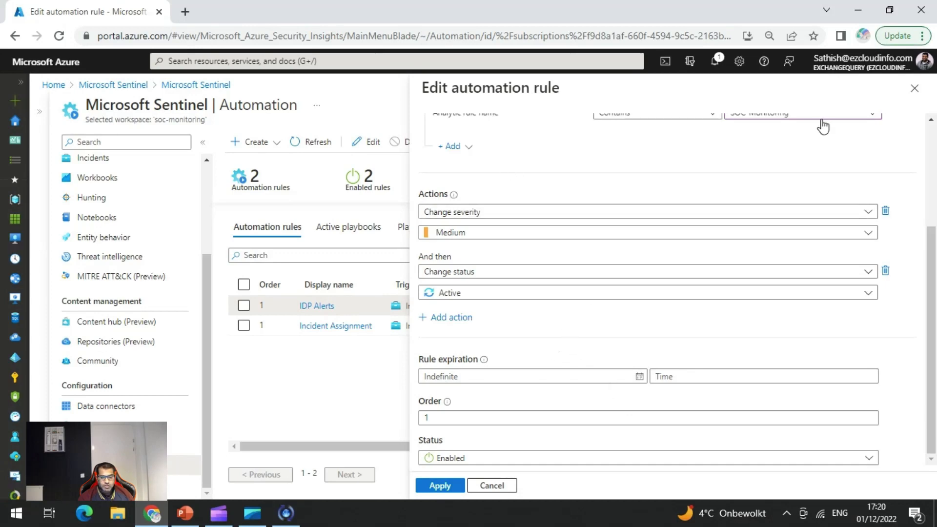
{"action": "left_click", "coordinate": [912, 90]}
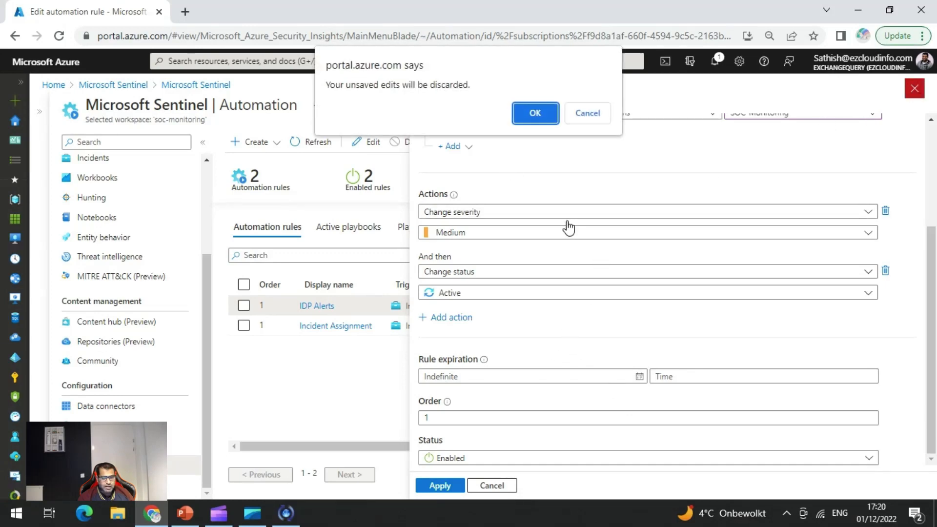
{"action": "left_click", "coordinate": [541, 111]}
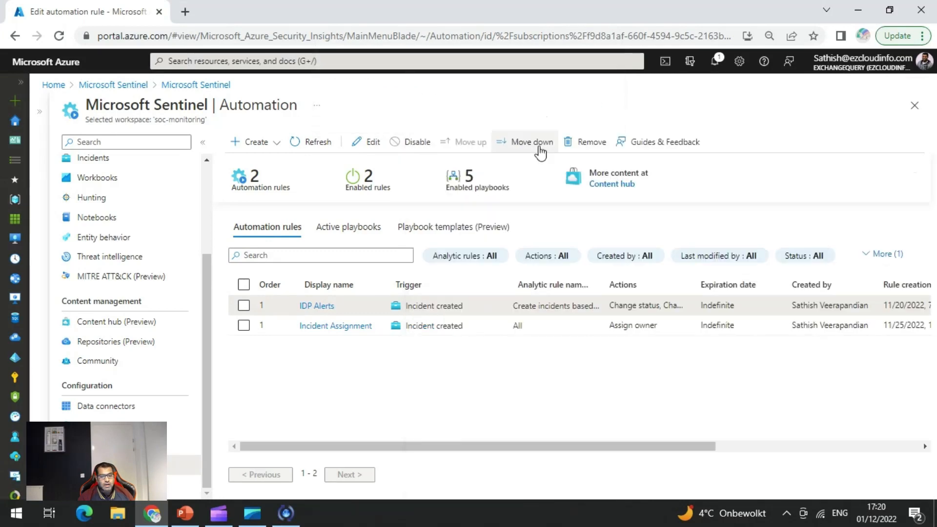
Step: Review the Incident Assignment rule's conditions, owner assignment, expiration, order and status, and close it without applying changes
{"action": "left_click", "coordinate": [342, 327]}
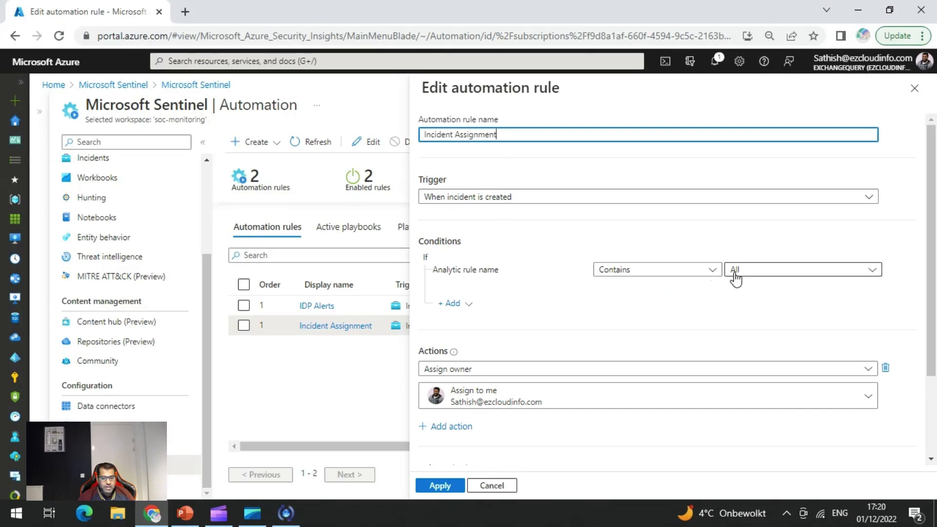
{"action": "left_click", "coordinate": [758, 276]}
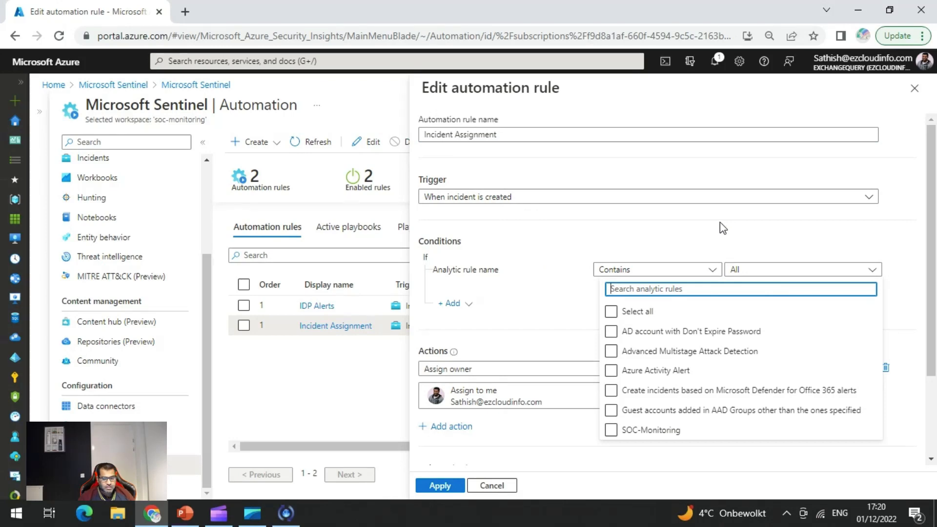
{"action": "left_click", "coordinate": [747, 241]}
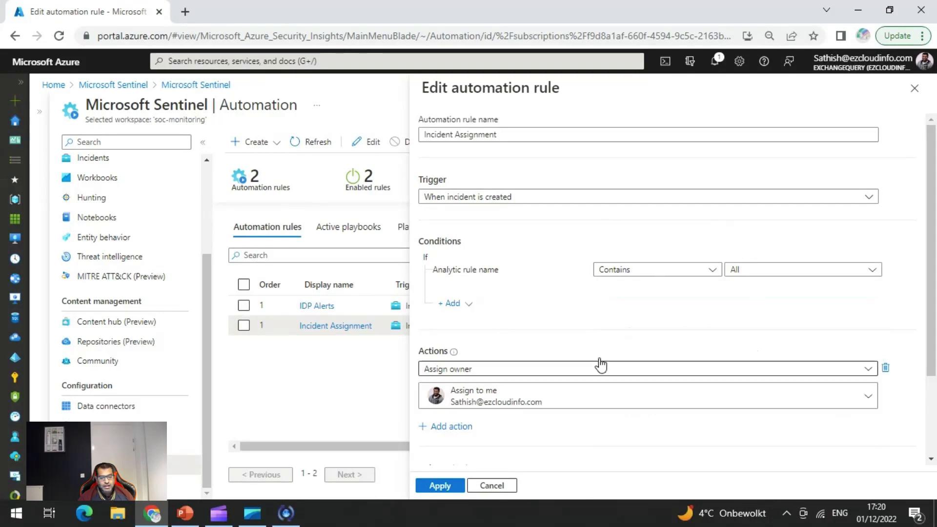
{"action": "scroll", "coordinate": [537, 341], "scroll_direction": "down", "scroll_amount": 1}
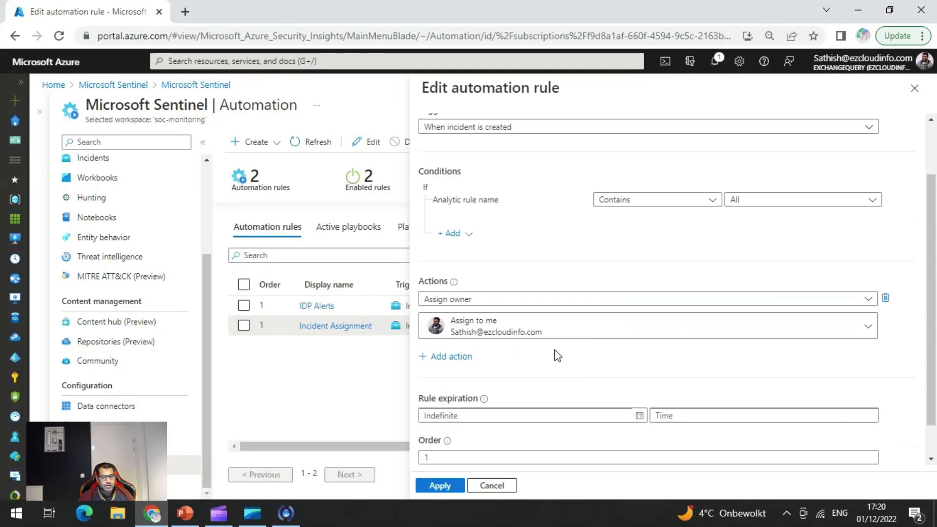
{"action": "scroll", "coordinate": [537, 356], "scroll_direction": "down", "scroll_amount": 1}
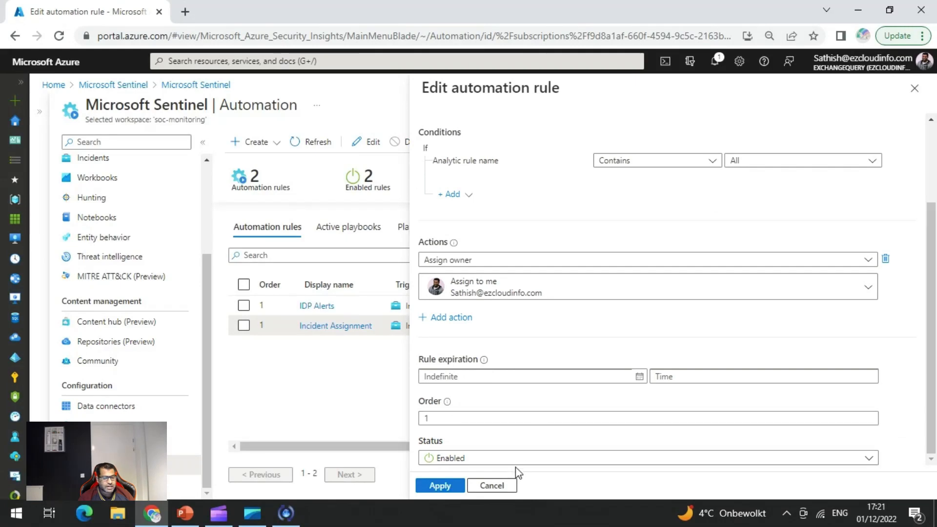
{"action": "left_click", "coordinate": [492, 486]}
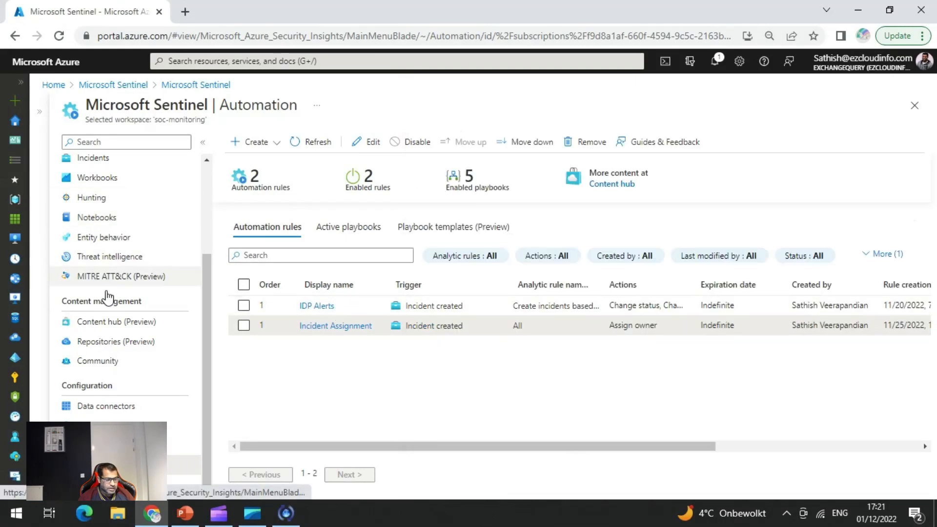
Step: Open the workspace's incidents and review the listed severities, IDs and titles
{"action": "scroll", "coordinate": [139, 361], "scroll_direction": "up", "scroll_amount": 2}
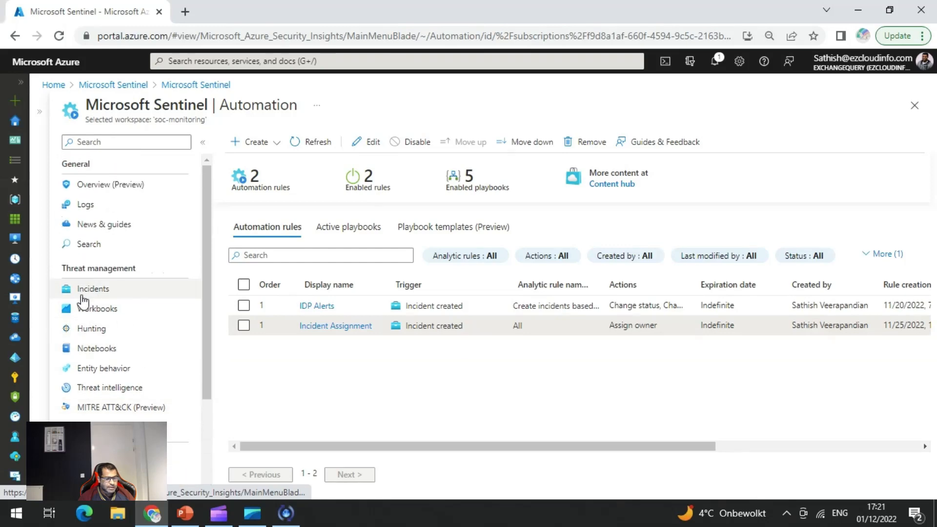
{"action": "left_click", "coordinate": [93, 291]}
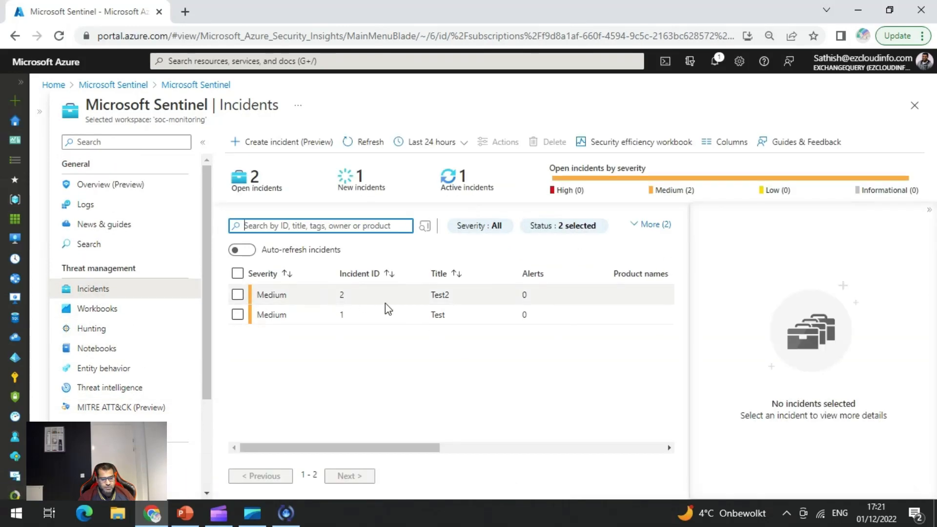
{"action": "left_click_drag", "start_coordinate": [356, 448], "coordinate": [230, 439]}
{"action": "scroll", "coordinate": [85, 327], "scroll_direction": "down", "scroll_amount": 3}
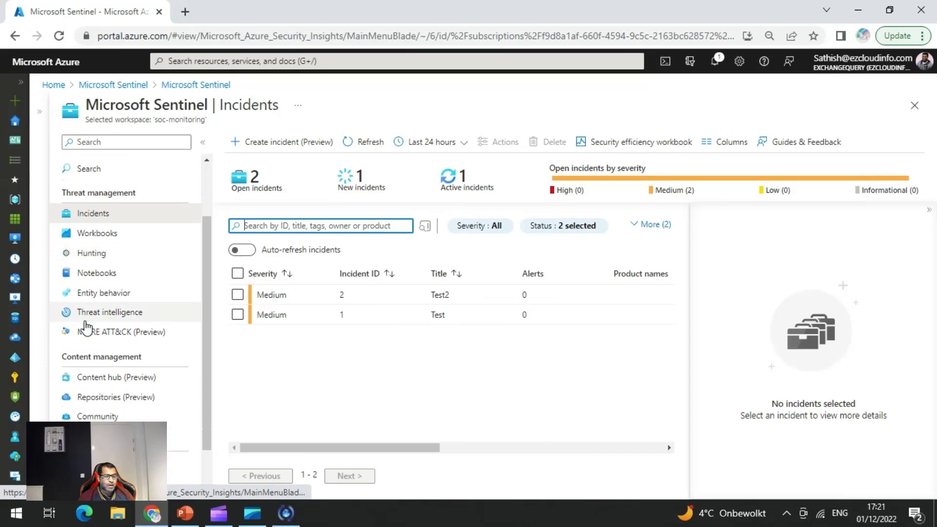
Step: Return to the Automation page and examine the available options for creating automation rules and playbooks
{"action": "left_click", "coordinate": [96, 465]}
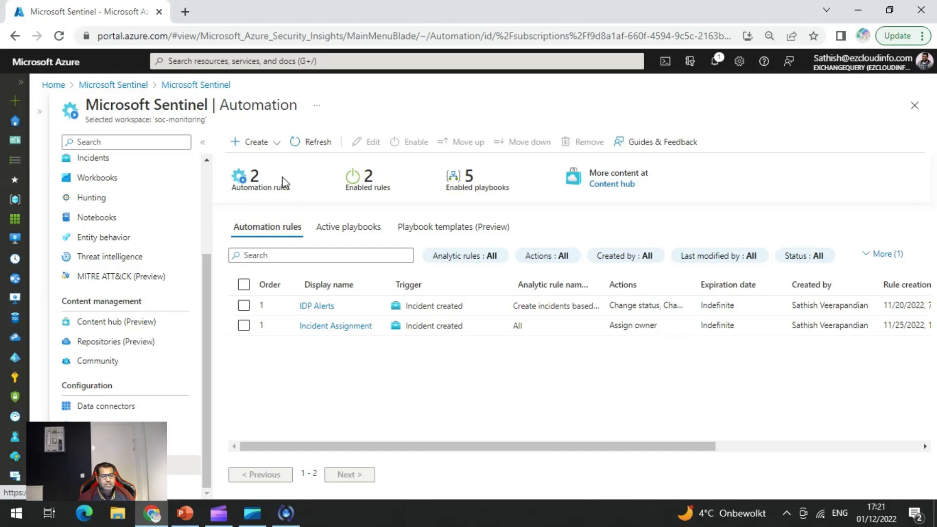
{"action": "left_click", "coordinate": [276, 153]}
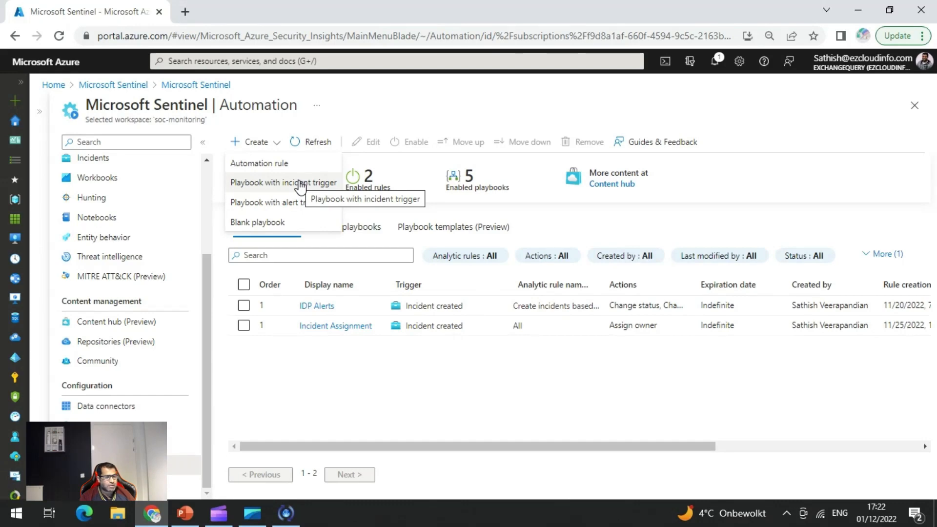
{"action": "left_click", "coordinate": [359, 364]}
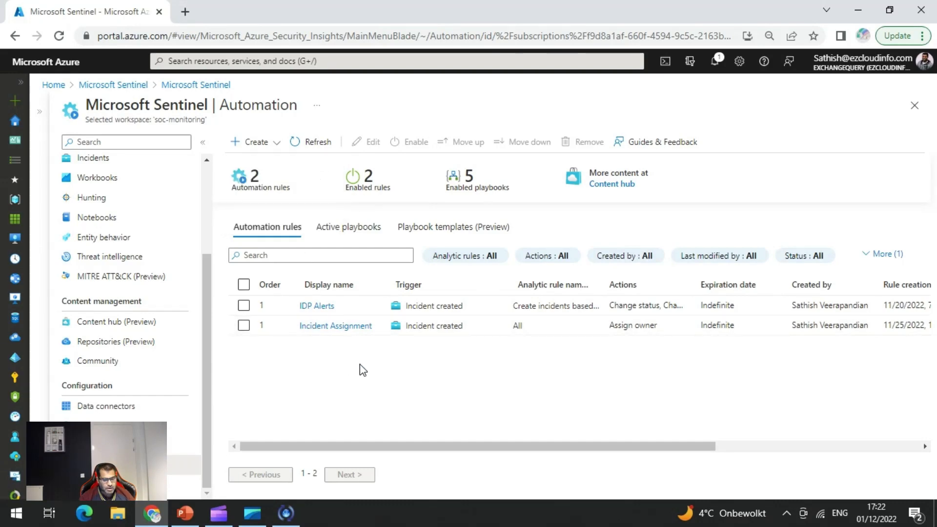
Step: Open the active playbook IncidentTrigger in the Logic app designer
{"action": "left_click", "coordinate": [348, 233]}
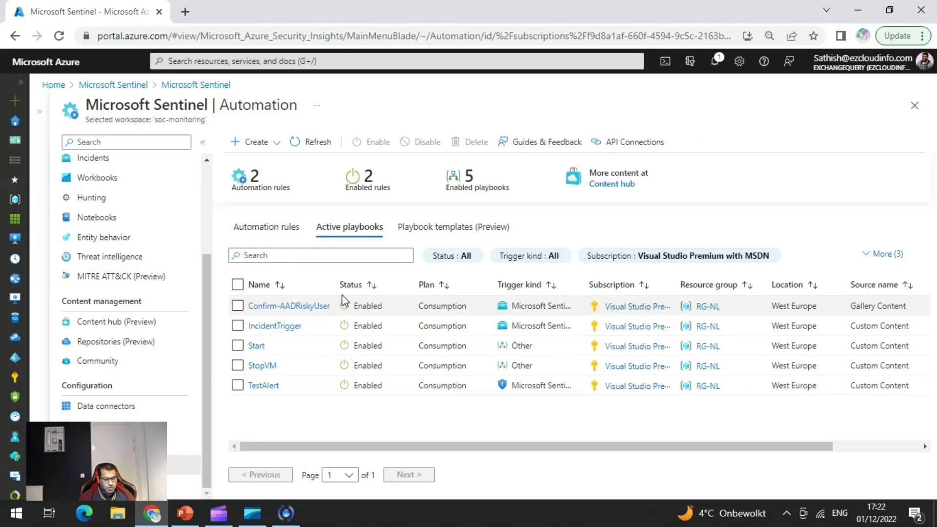
{"action": "left_click", "coordinate": [285, 334]}
{"action": "left_click", "coordinate": [285, 330]}
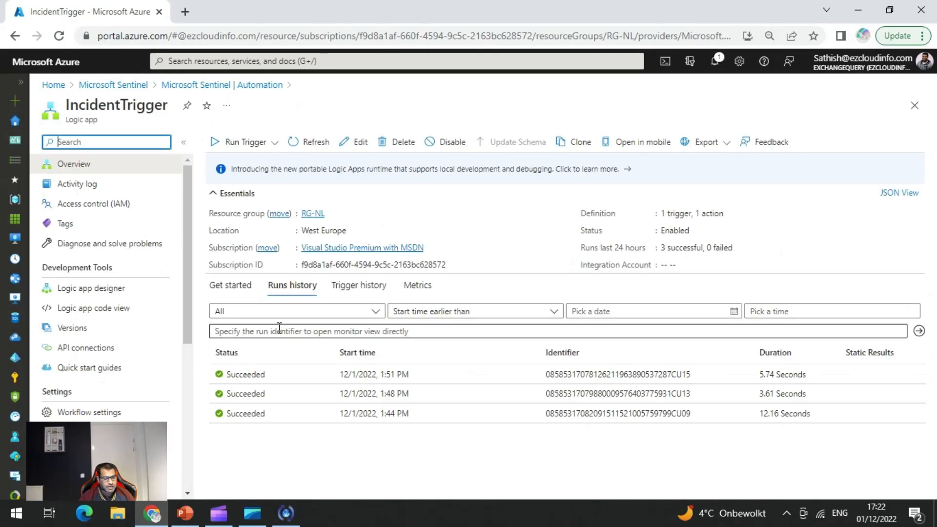
{"action": "left_click", "coordinate": [120, 293]}
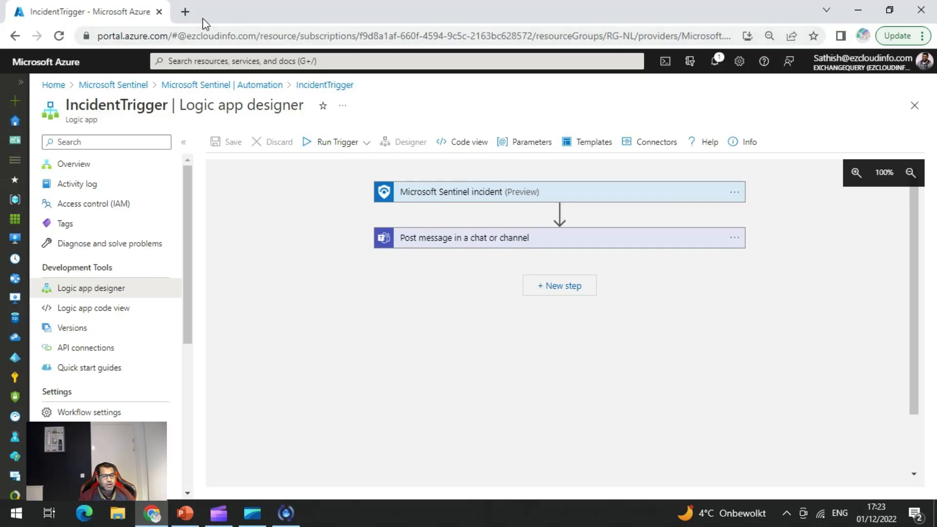
Step: Open Microsoft Teams at teams.microsoft.com in a new browser tab
{"action": "left_click", "coordinate": [185, 12]}
{"action": "type", "text": "te"}
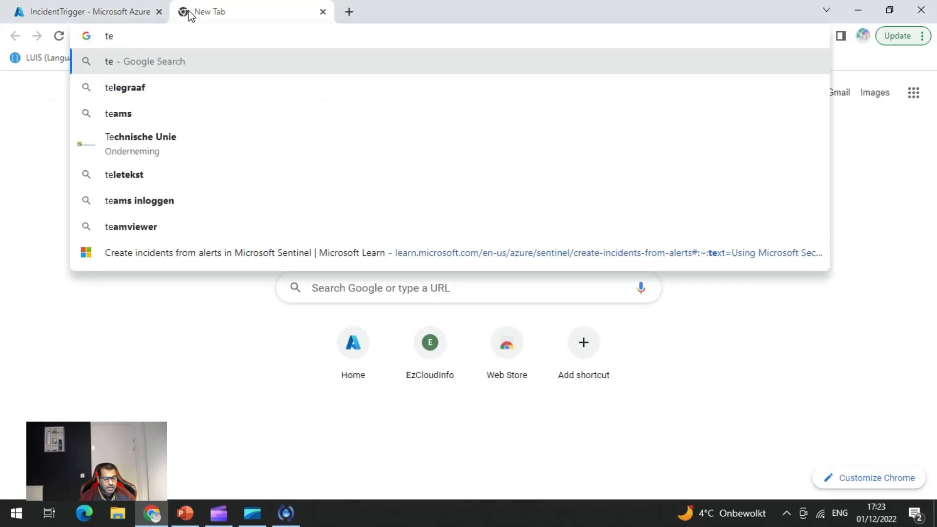
{"action": "type", "text": "ams."}
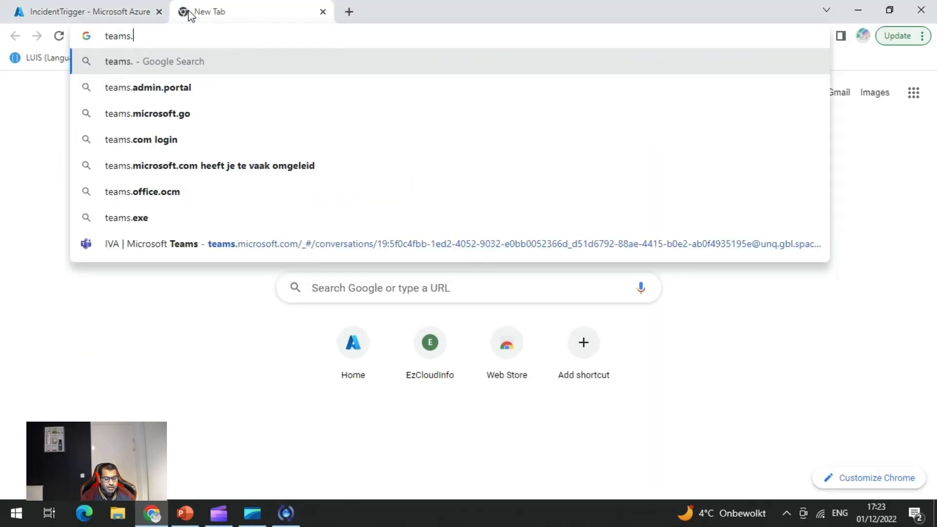
{"action": "type", "text": "microsoft"}
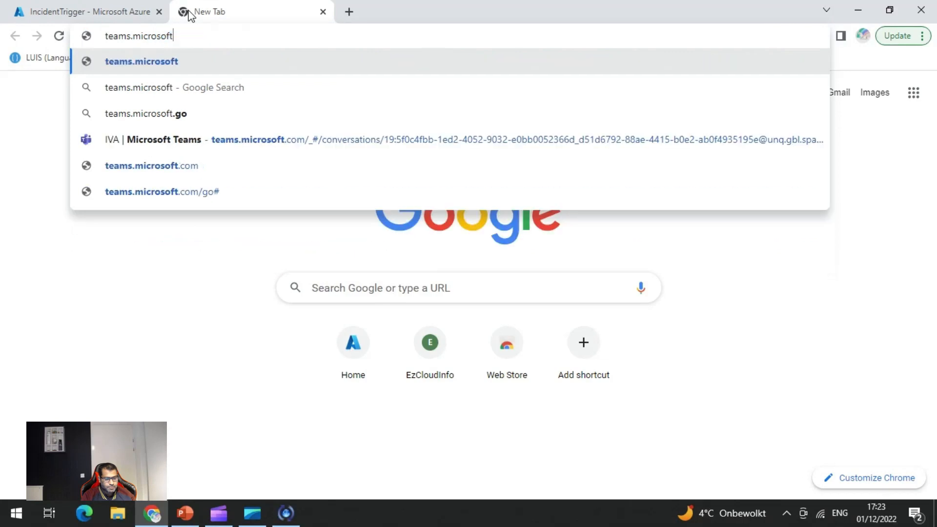
{"action": "type", "text": ".com"}
{"action": "key", "text": "Return"}
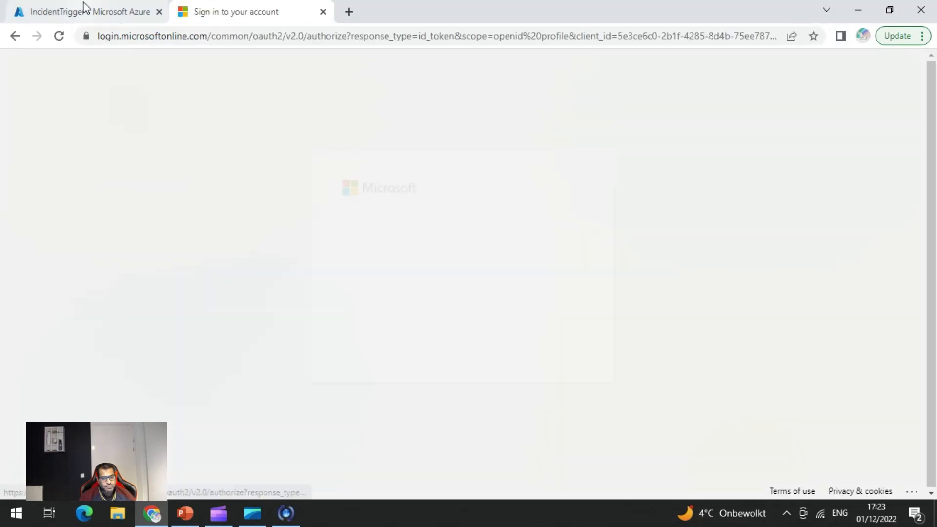
Step: Alternate between the playbook designer and Microsoft Teams while Teams loads, and open the list of teams
{"action": "left_click", "coordinate": [90, 13]}
{"action": "left_click", "coordinate": [227, 14]}
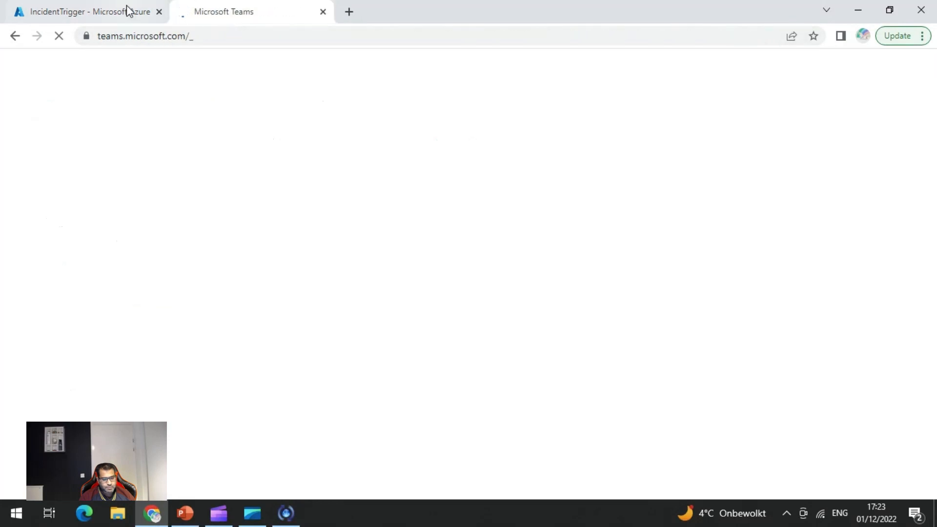
{"action": "left_click", "coordinate": [125, 11]}
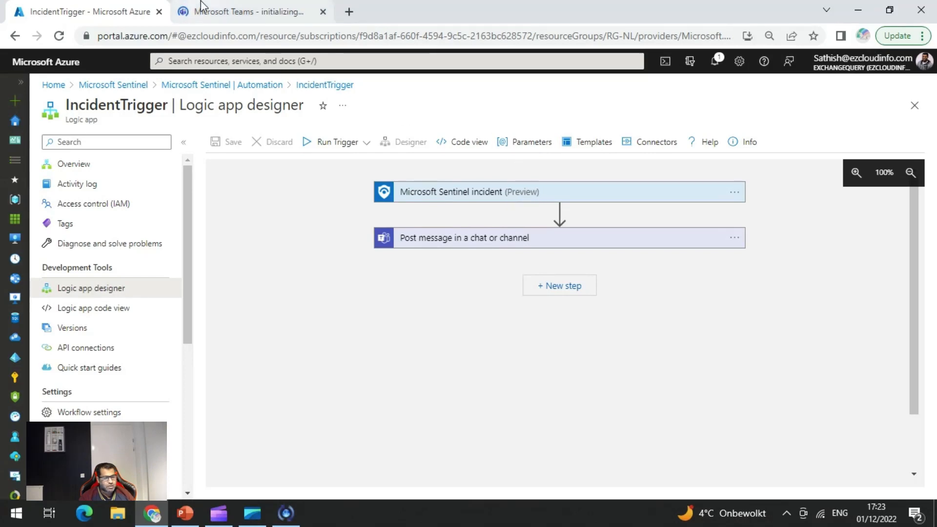
{"action": "left_click", "coordinate": [215, 15]}
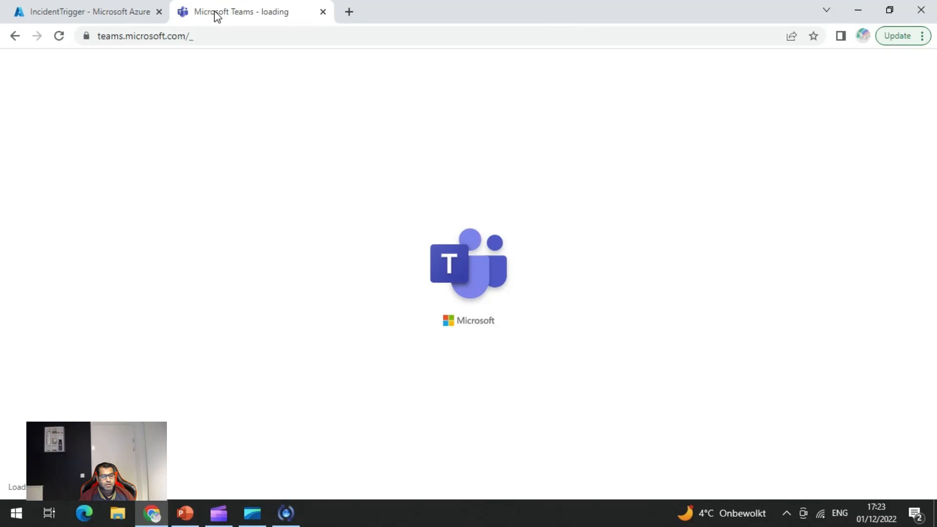
{"action": "left_click", "coordinate": [55, 11]}
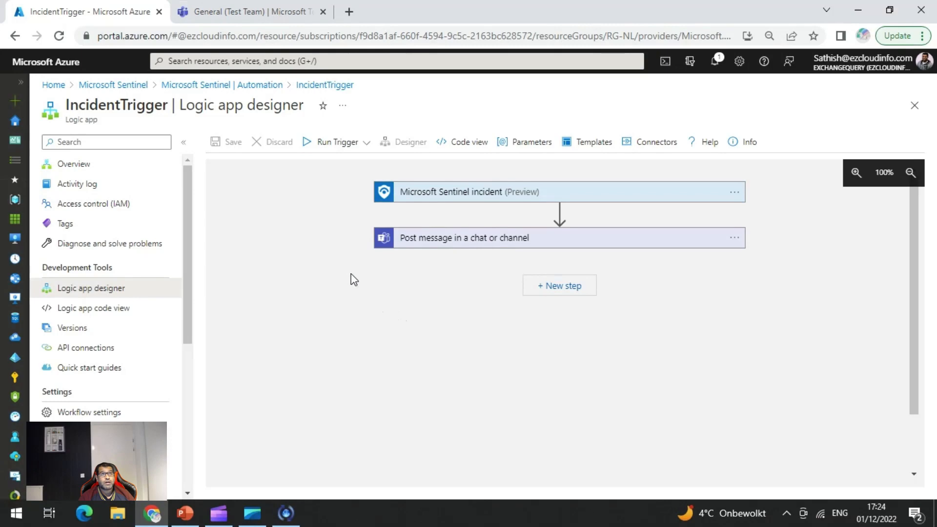
{"action": "left_click", "coordinate": [270, 18]}
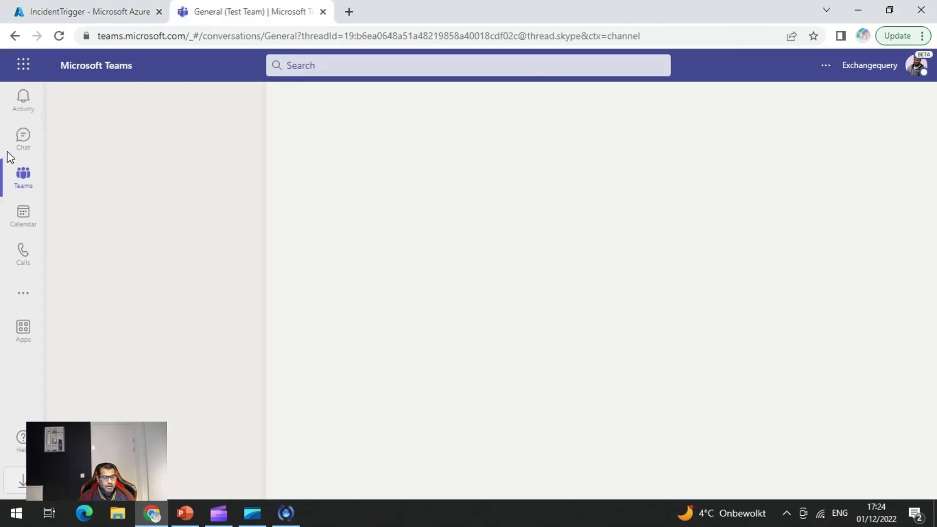
{"action": "left_click", "coordinate": [10, 170]}
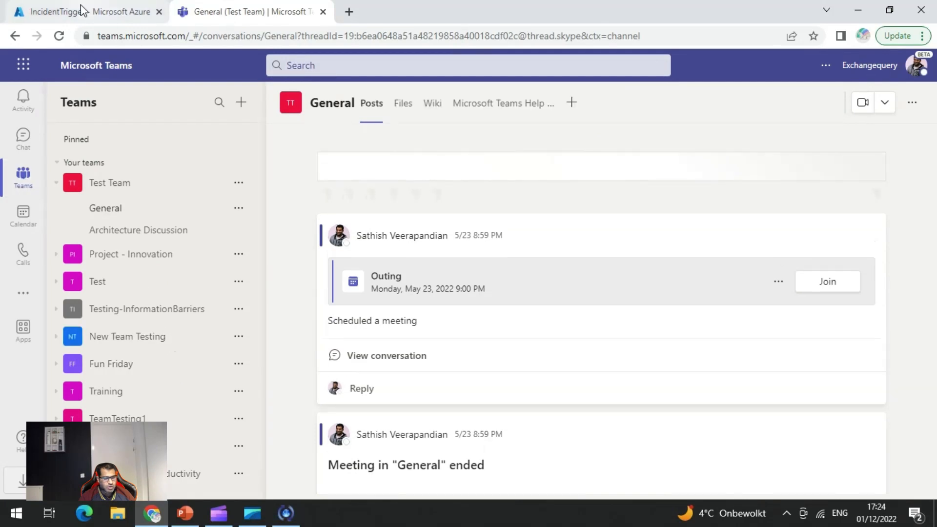
Step: Switch back to the playbook designer and review the settings of the Post message in a chat or channel action
{"action": "left_click", "coordinate": [82, 10]}
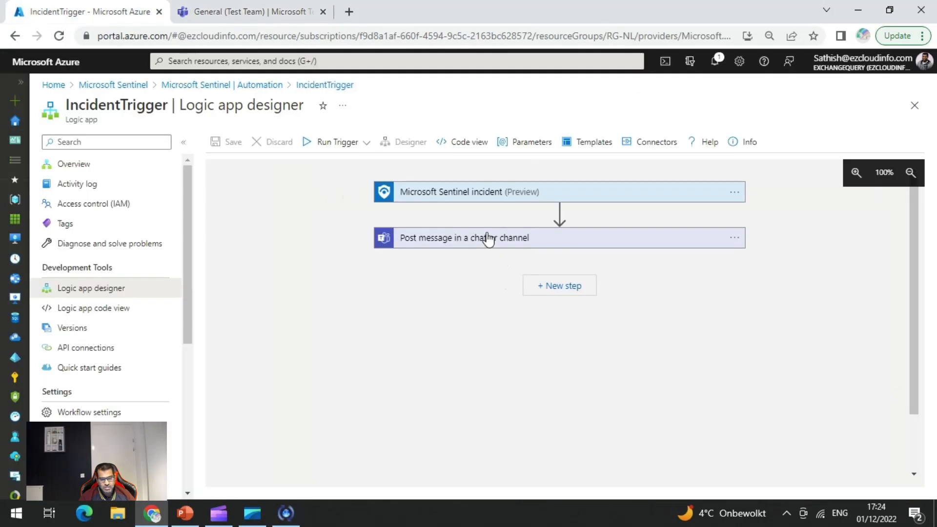
{"action": "left_click", "coordinate": [590, 247]}
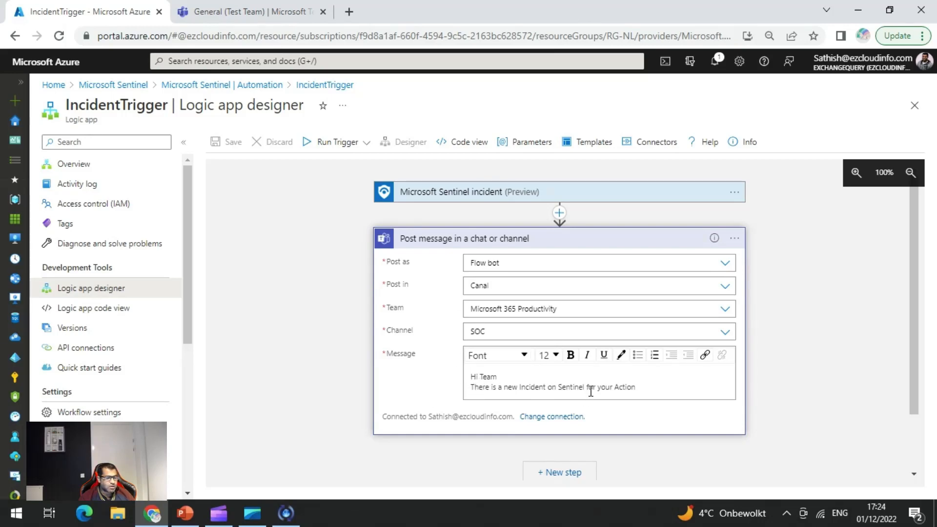
Step: Switch to Microsoft Teams and review the Flow bot's post and app details in the SOC channel of Microsoft 365 Productivity
{"action": "left_click", "coordinate": [251, 11]}
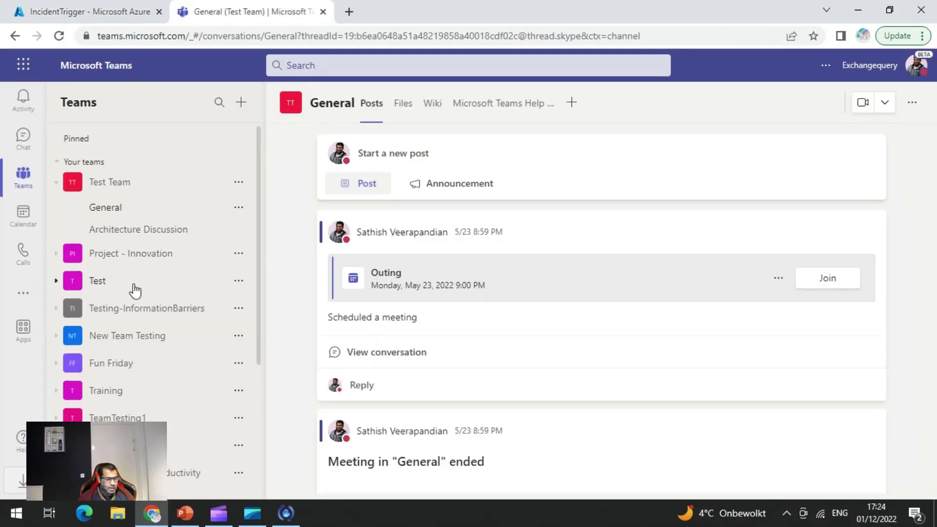
{"action": "scroll", "coordinate": [132, 288], "scroll_direction": "down", "scroll_amount": 3}
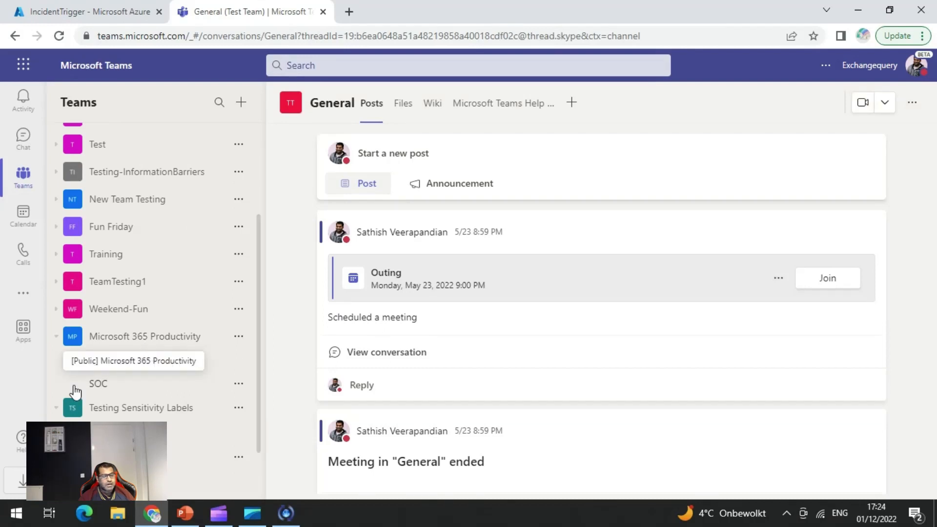
{"action": "left_click", "coordinate": [100, 385]}
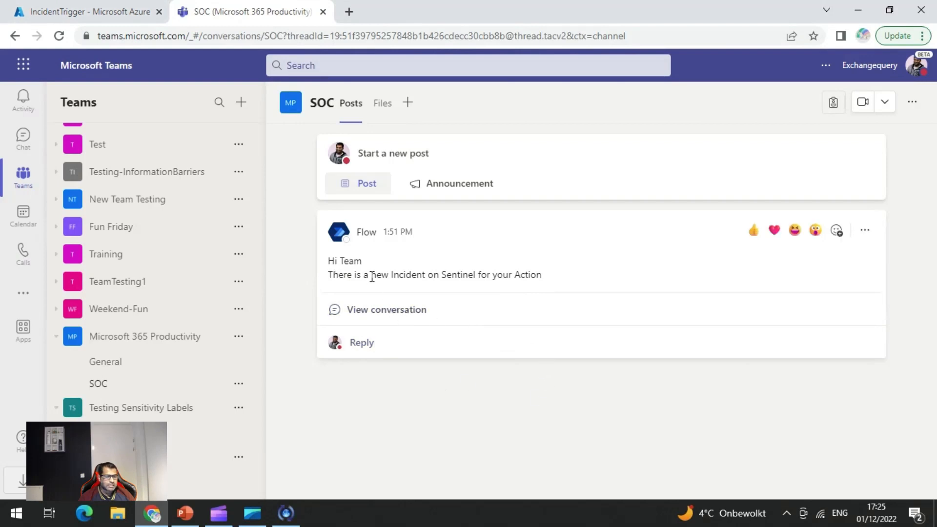
{"action": "left_click", "coordinate": [339, 232]}
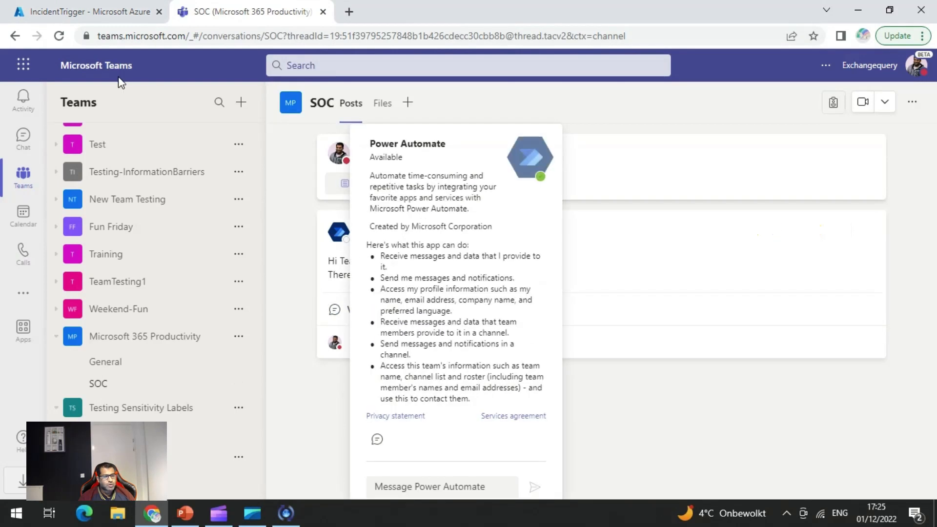
{"action": "left_click", "coordinate": [569, 322]}
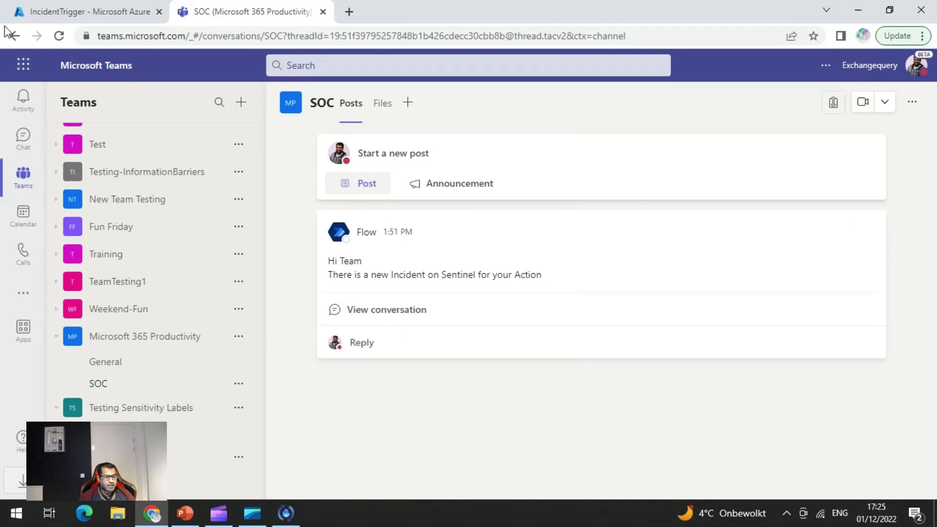
Step: Return to the IncidentTrigger playbook in Azure and review its system assigned and user assigned managed identity settings
{"action": "left_click", "coordinate": [68, 17]}
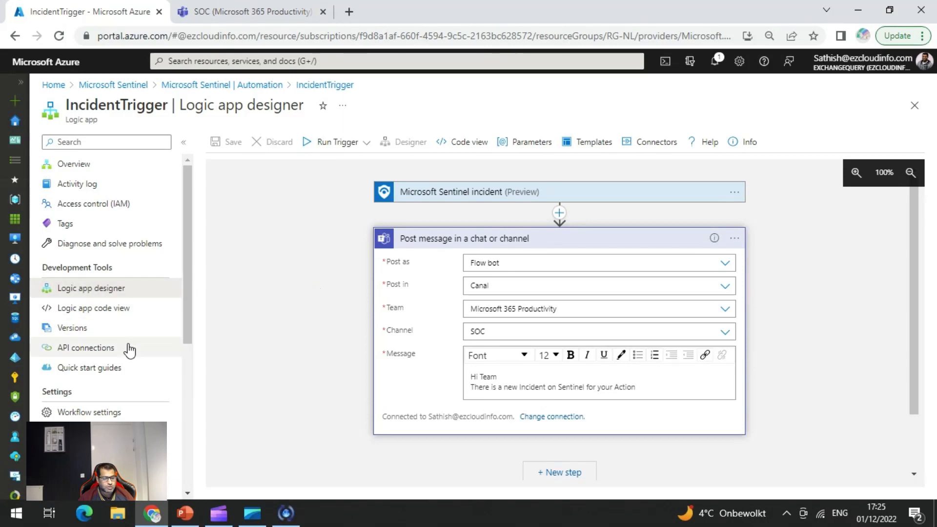
{"action": "scroll", "coordinate": [139, 332], "scroll_direction": "down", "scroll_amount": 2}
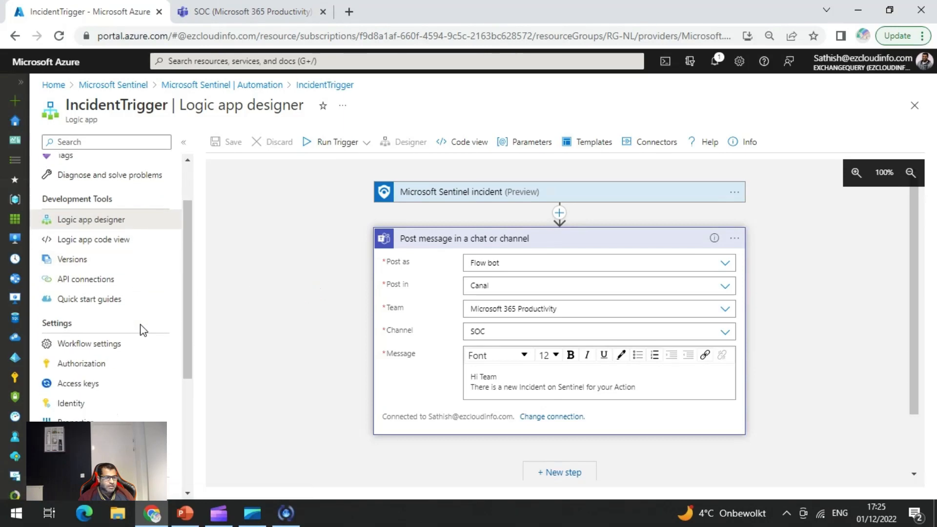
{"action": "left_click", "coordinate": [80, 408]}
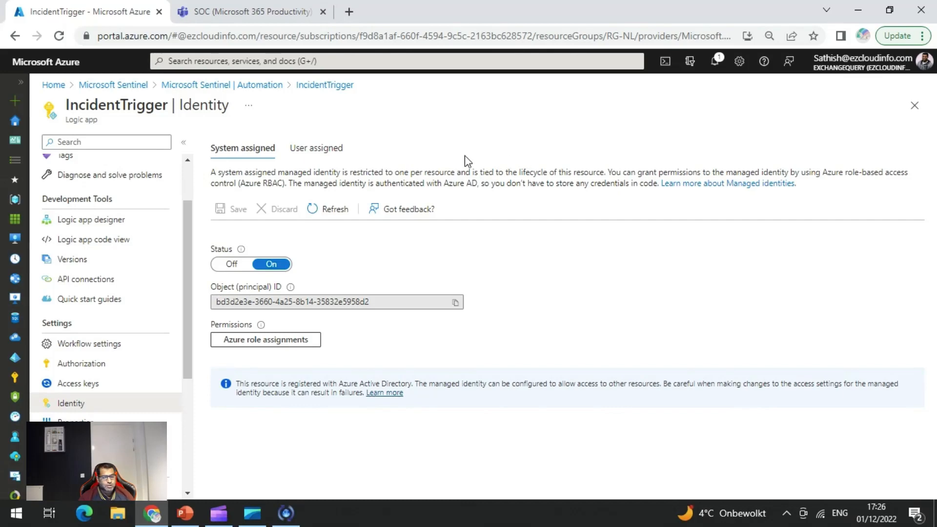
{"action": "left_click", "coordinate": [318, 147]}
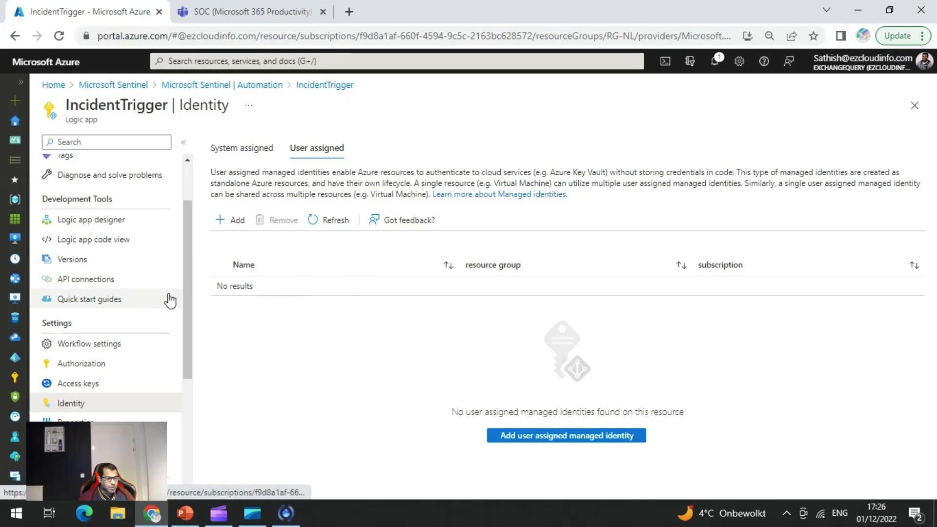
Step: Run the IncidentTrigger playbook's trigger from the Logic app designer and again from its overview page
{"action": "left_click", "coordinate": [109, 222]}
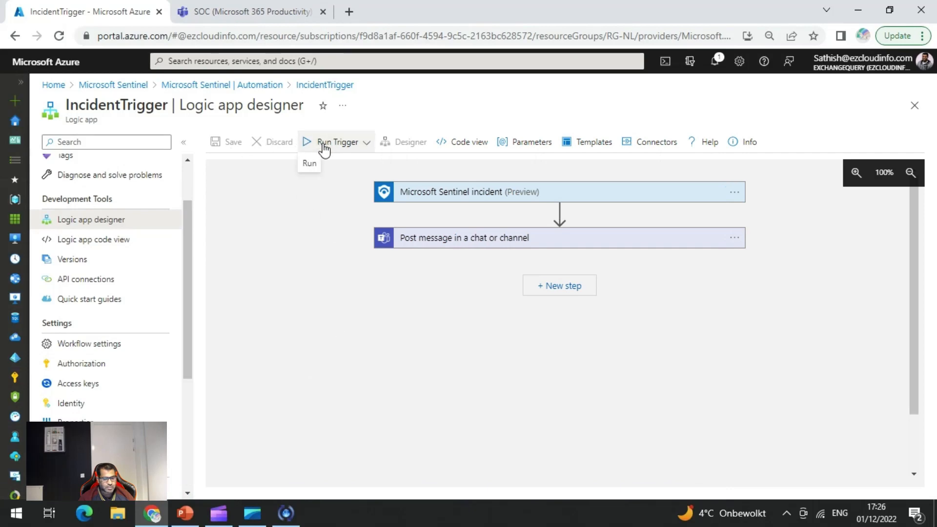
{"action": "left_click", "coordinate": [308, 171]}
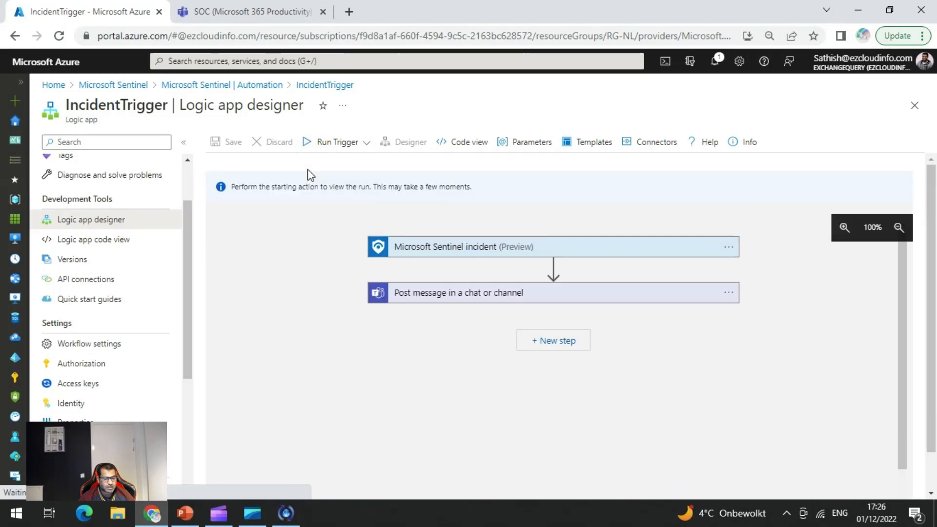
{"action": "scroll", "coordinate": [131, 232], "scroll_direction": "up", "scroll_amount": 2}
{"action": "left_click", "coordinate": [72, 165]}
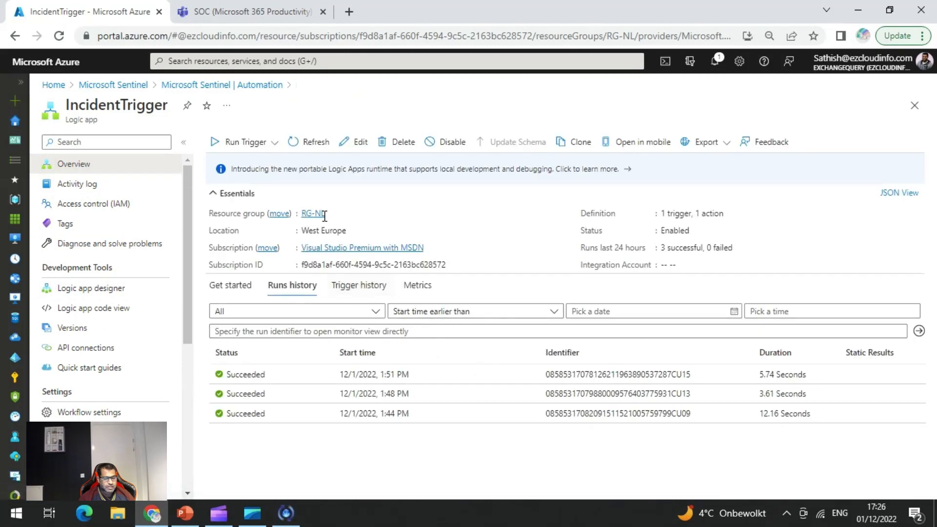
{"action": "left_click", "coordinate": [246, 142]}
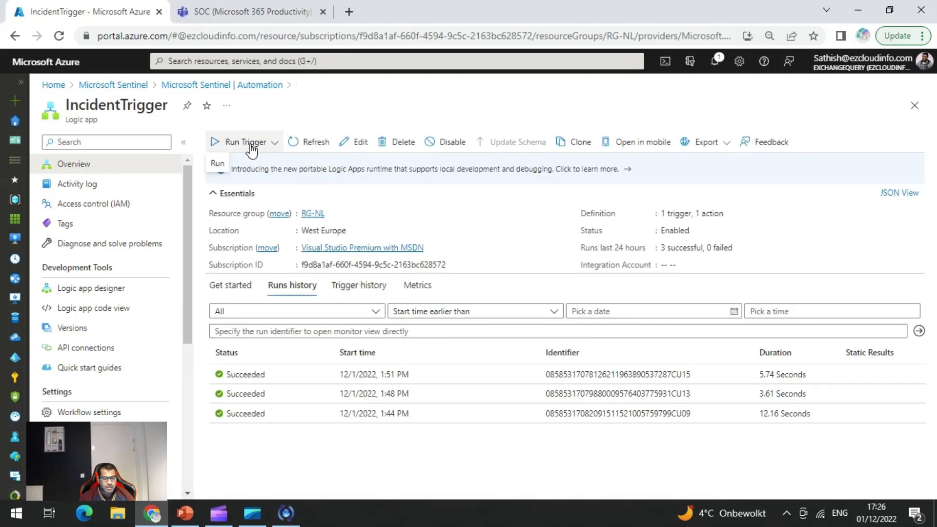
{"action": "left_click", "coordinate": [220, 165]}
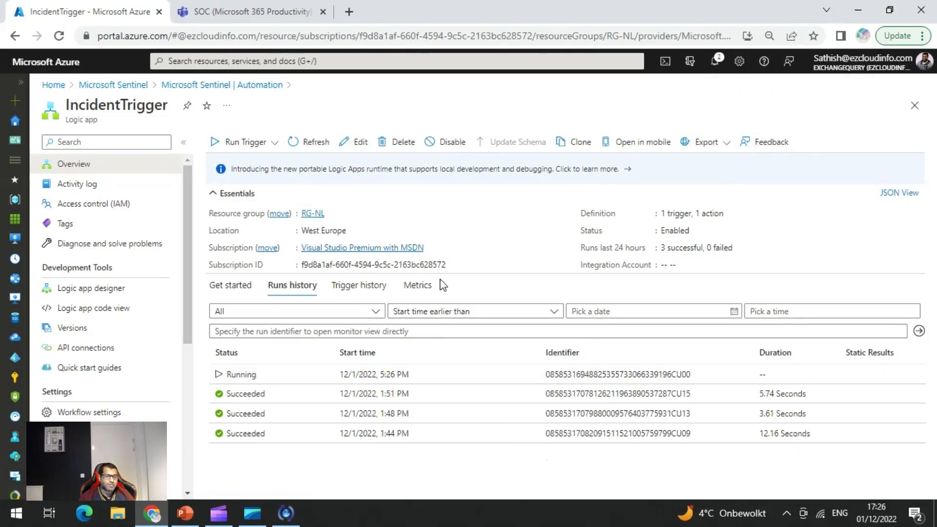
Step: Check the Flow bot's new incident post in the Microsoft Teams SOC channel and return to the IncidentTrigger playbook in Azure
{"action": "left_click", "coordinate": [238, 20]}
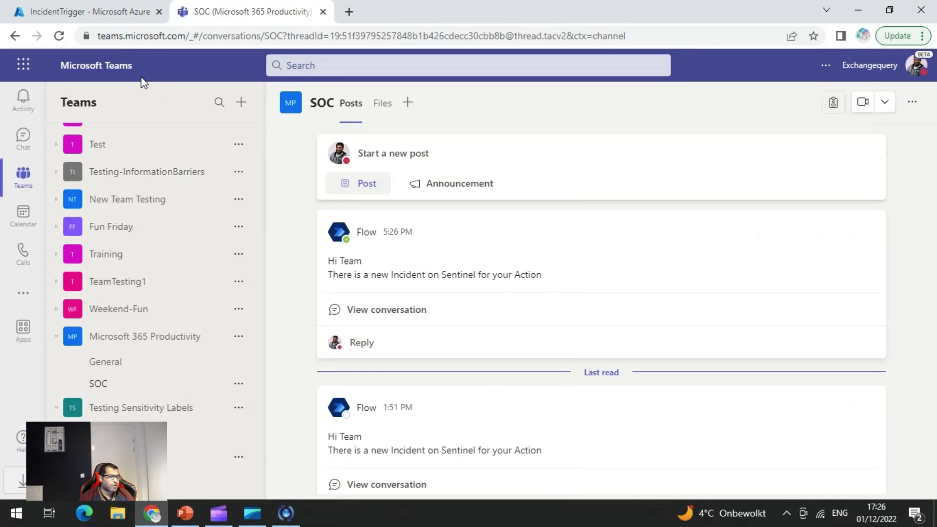
{"action": "left_click", "coordinate": [107, 15]}
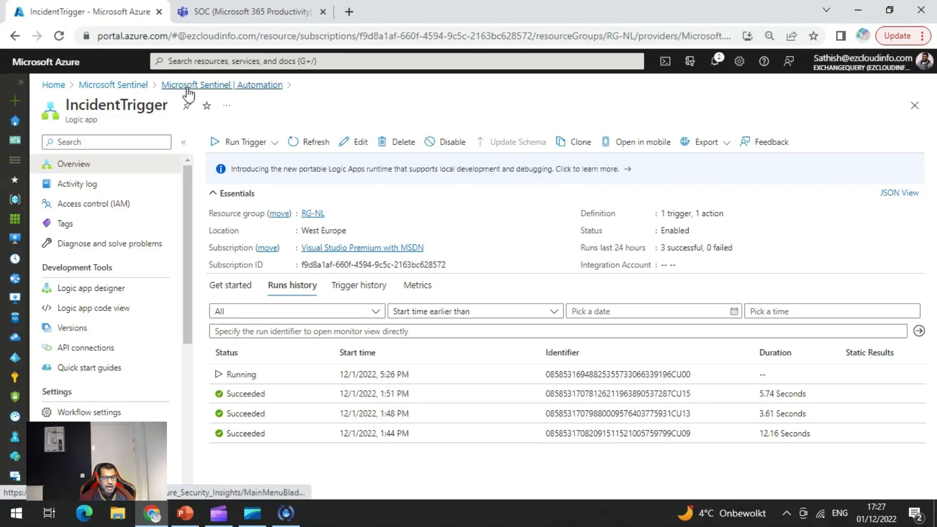
Step: Open the Automation page of the SOC-Monitoring workspace in Microsoft Sentinel and look over the options for creating rules and playbooks
{"action": "left_click", "coordinate": [109, 89]}
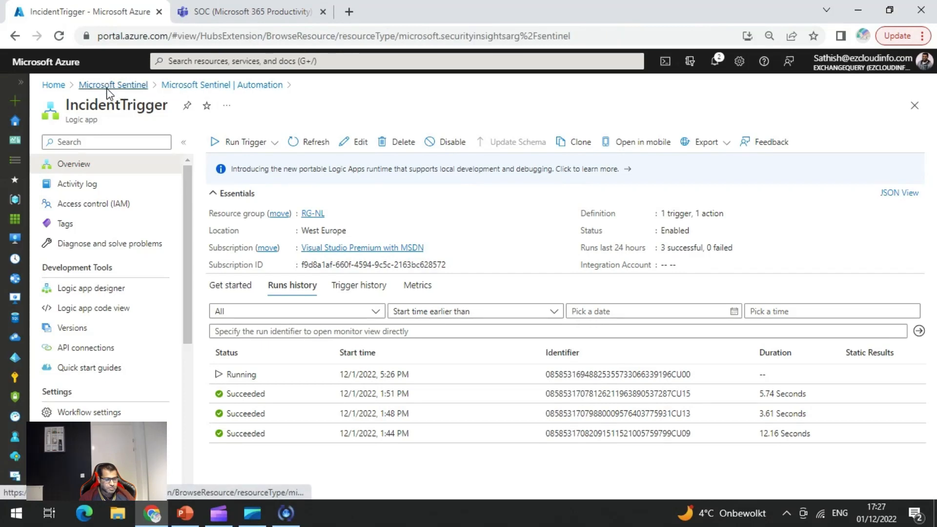
{"action": "left_click", "coordinate": [109, 241]}
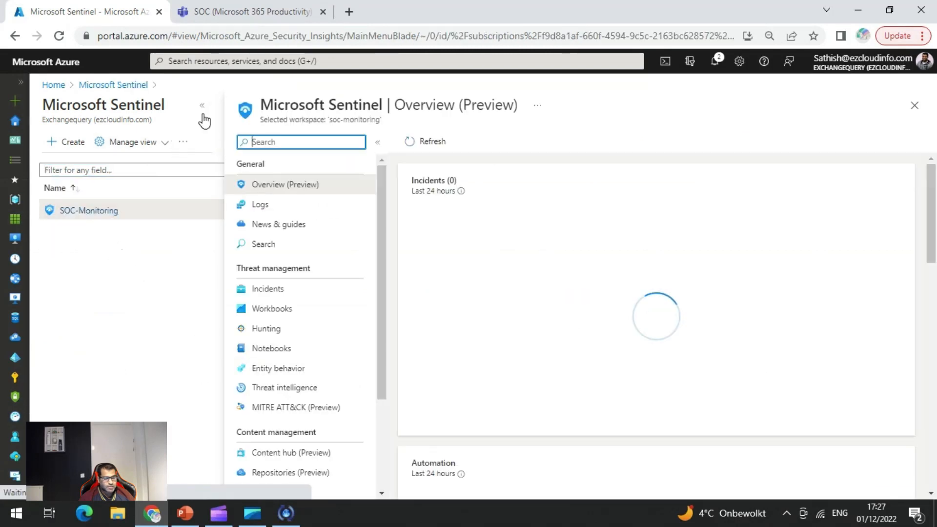
{"action": "left_click", "coordinate": [203, 109]}
{"action": "scroll", "coordinate": [198, 326], "scroll_direction": "down", "scroll_amount": 3}
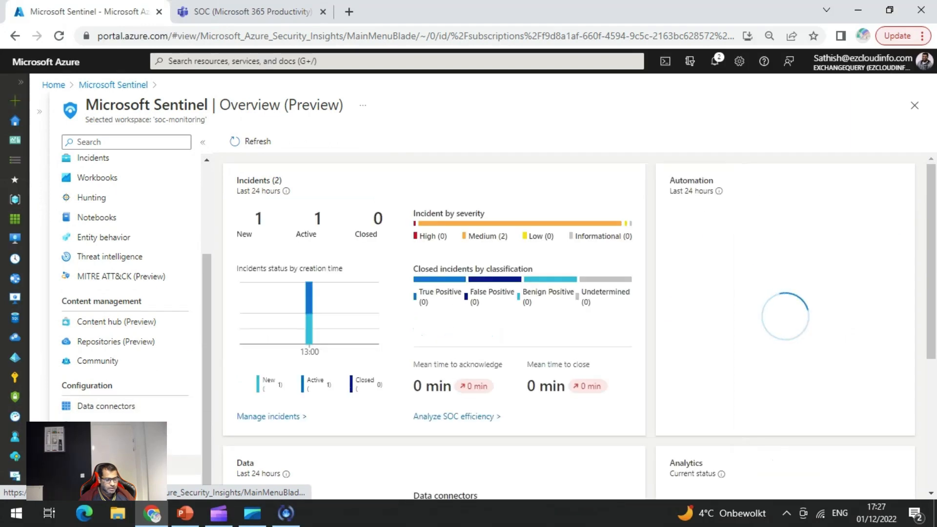
{"action": "left_click", "coordinate": [108, 464]}
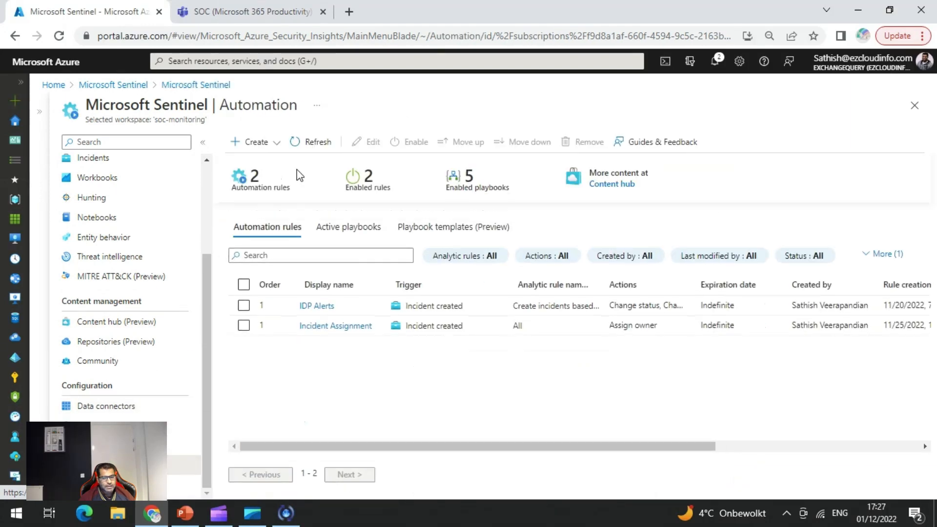
{"action": "left_click", "coordinate": [281, 146]}
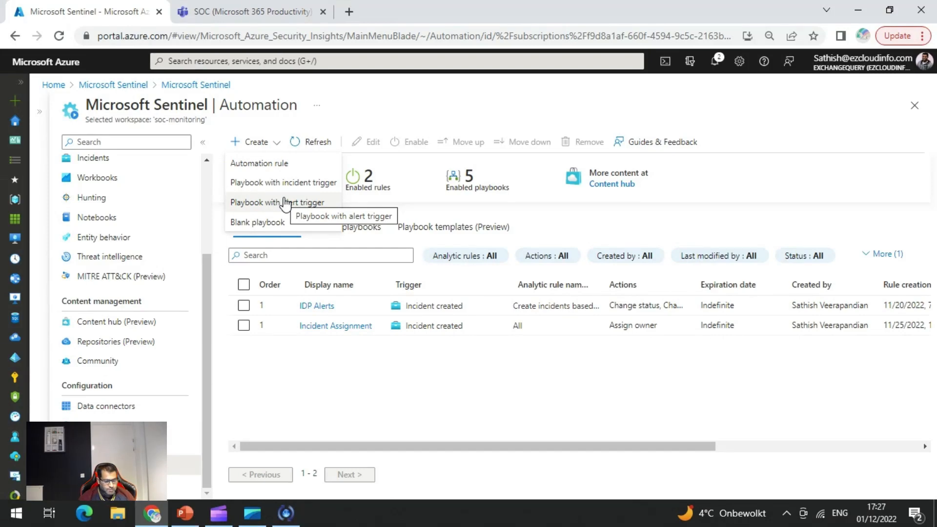
{"action": "left_click", "coordinate": [382, 381]}
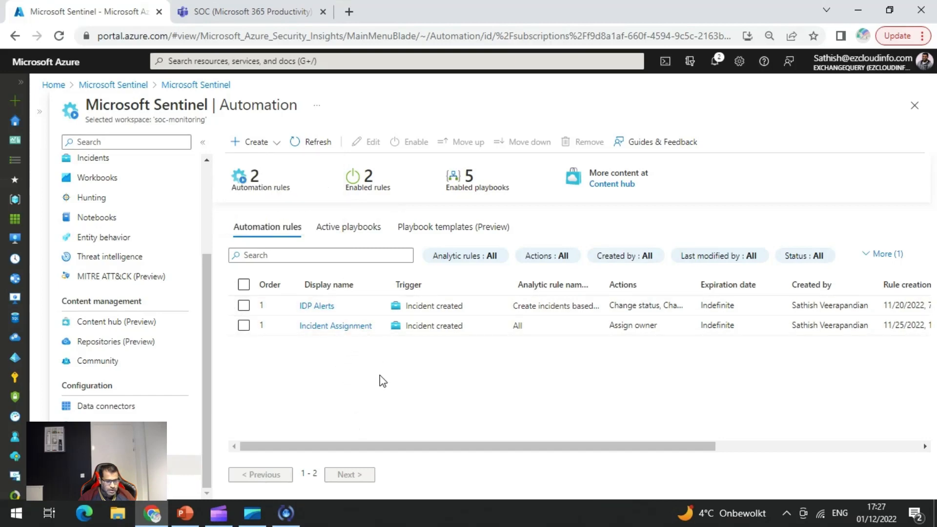
Step: Open the TestAlert playbook from the active playbooks and show its workflow in the Logic app designer
{"action": "left_click", "coordinate": [343, 234]}
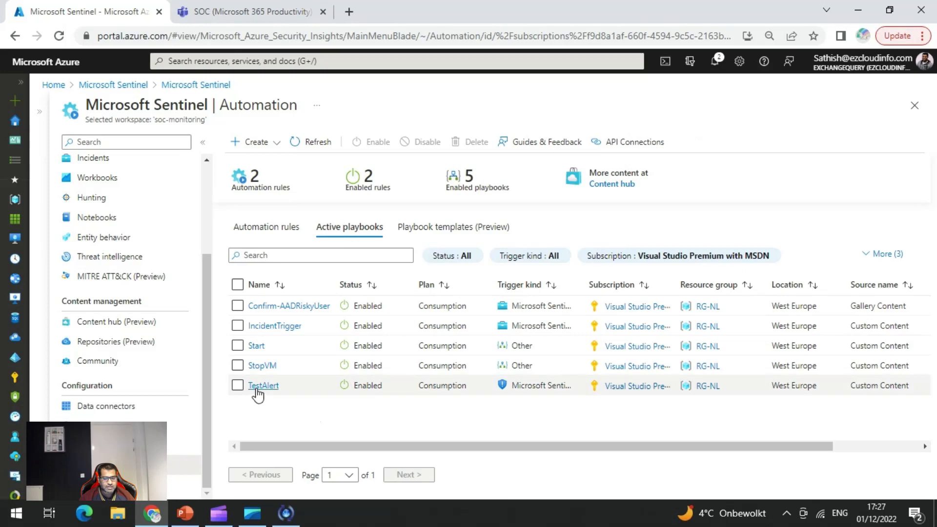
{"action": "left_click", "coordinate": [257, 389]}
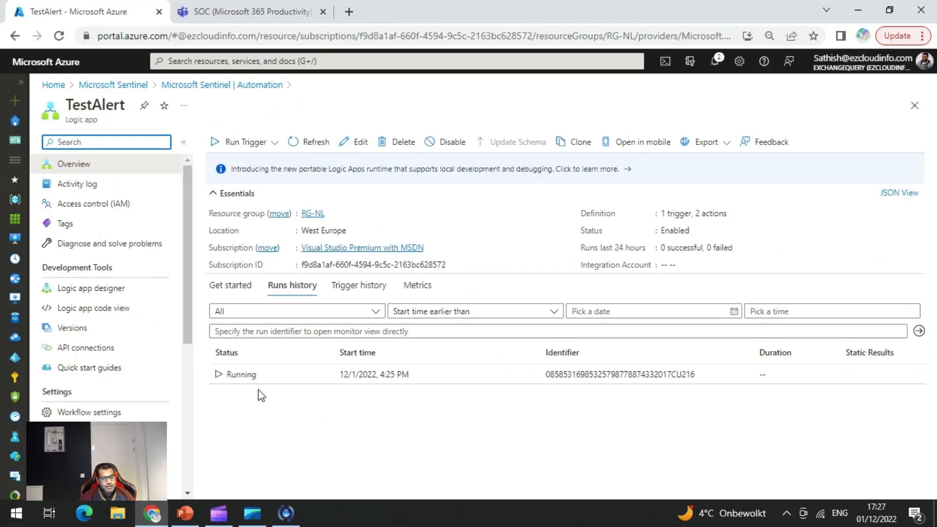
{"action": "left_click", "coordinate": [110, 293]}
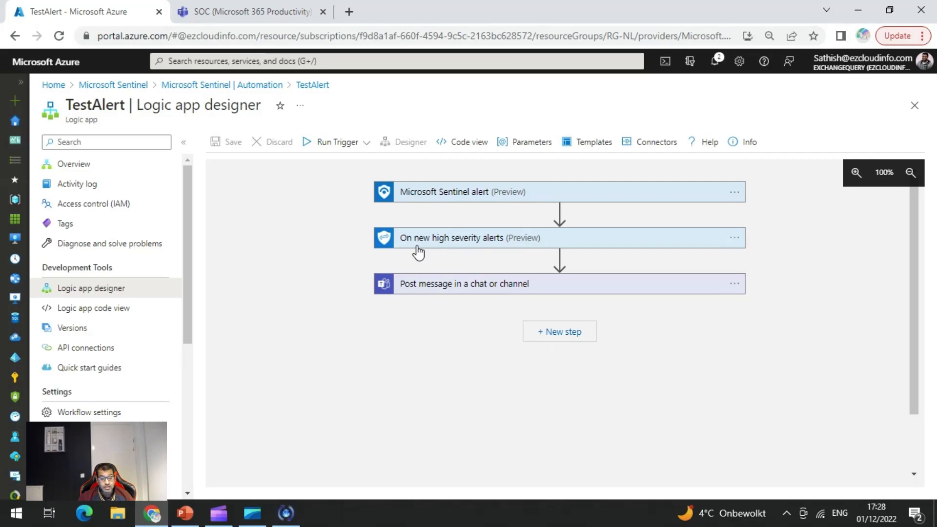
Step: Review the settings of TestAlert's Post message in a chat or channel action and its Microsoft Sentinel alert trigger
{"action": "left_click", "coordinate": [437, 284]}
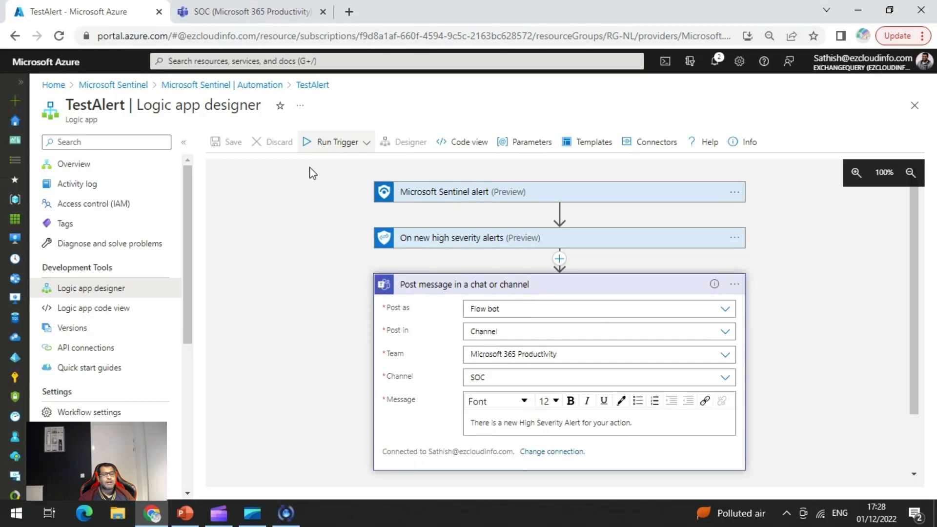
{"action": "scroll", "coordinate": [115, 405], "scroll_direction": "down", "scroll_amount": 3}
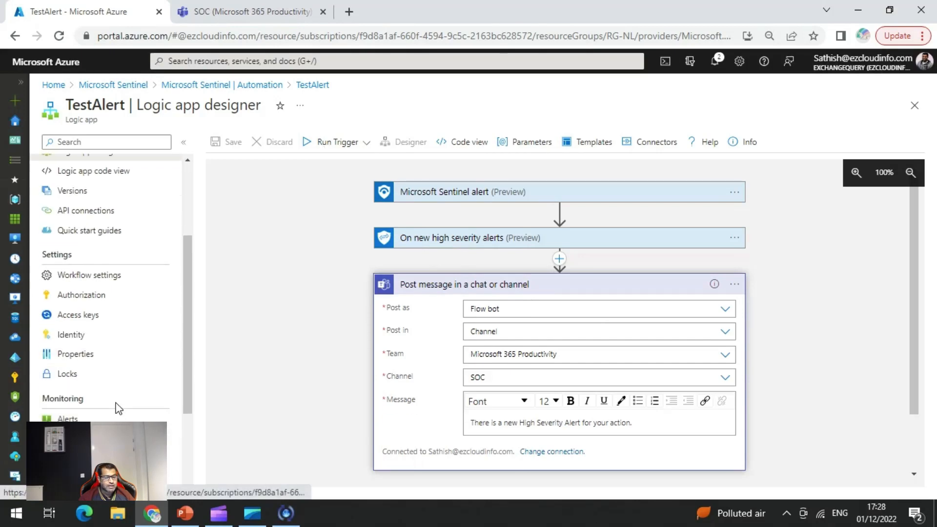
{"action": "scroll", "coordinate": [117, 383], "scroll_direction": "up", "scroll_amount": 3}
{"action": "scroll", "coordinate": [118, 383], "scroll_direction": "up", "scroll_amount": 1}
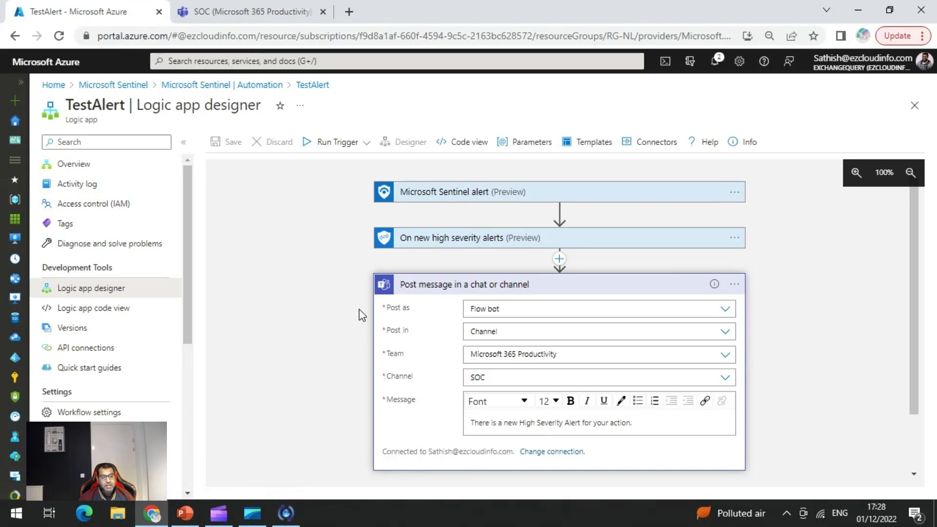
{"action": "left_click", "coordinate": [603, 198]}
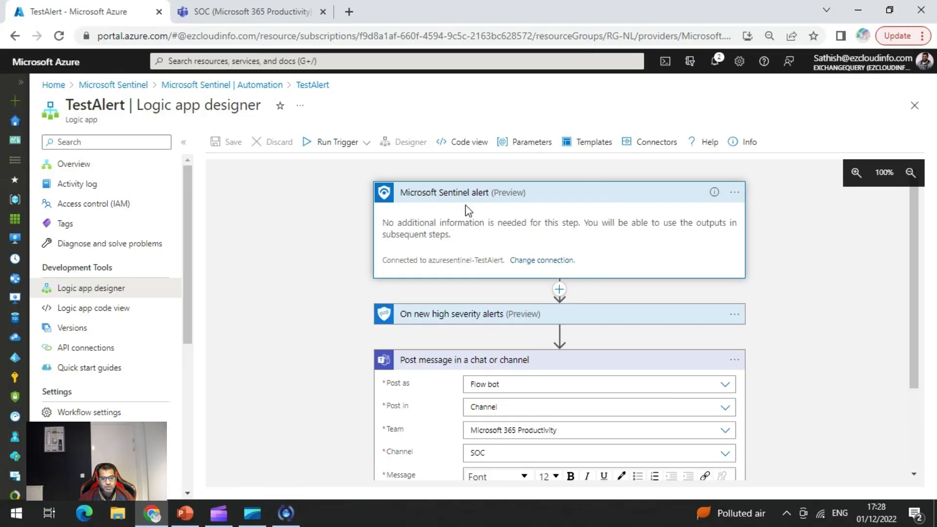
{"action": "left_click", "coordinate": [714, 192]}
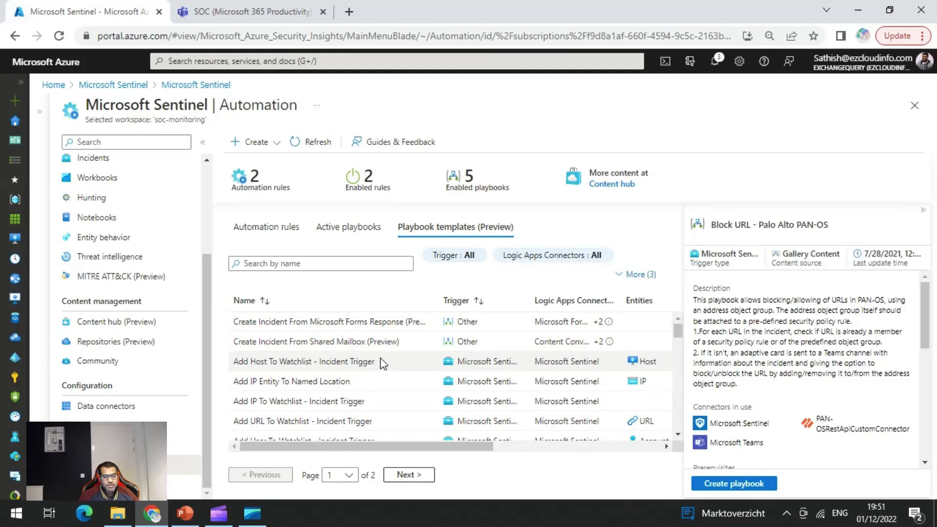
Step: Browse the playbook templates and review the details of Block IP - Cisco ASA and Block IP - Palo Alto PAN-OS
{"action": "scroll", "coordinate": [384, 361], "scroll_direction": "down", "scroll_amount": 2}
{"action": "scroll", "coordinate": [384, 361], "scroll_direction": "down", "scroll_amount": 1}
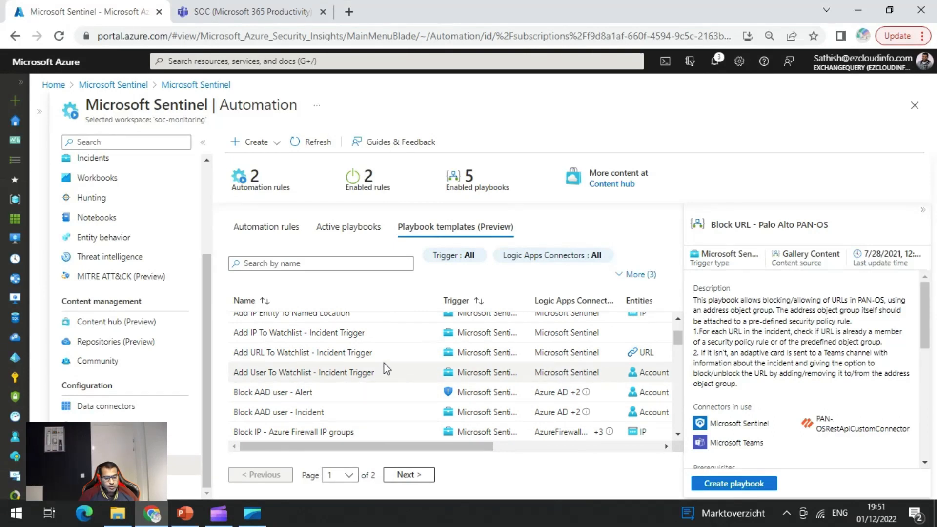
{"action": "scroll", "coordinate": [385, 371], "scroll_direction": "up", "scroll_amount": 3}
{"action": "scroll", "coordinate": [385, 369], "scroll_direction": "down", "scroll_amount": 5}
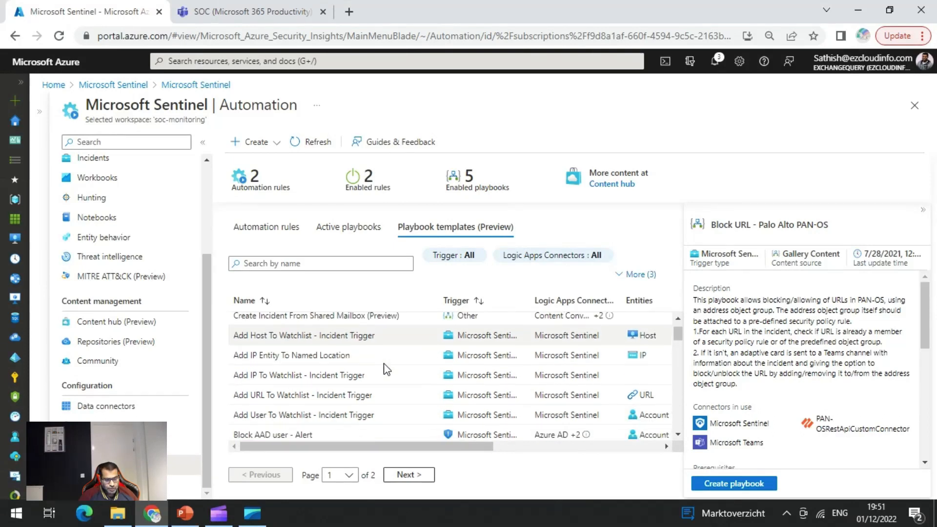
{"action": "scroll", "coordinate": [385, 371], "scroll_direction": "down", "scroll_amount": 3}
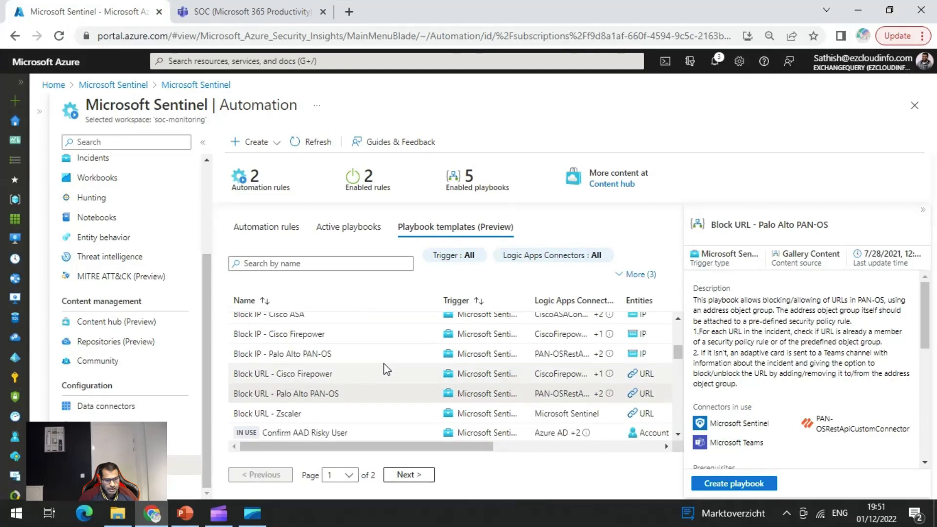
{"action": "scroll", "coordinate": [381, 375], "scroll_direction": "up", "scroll_amount": 3}
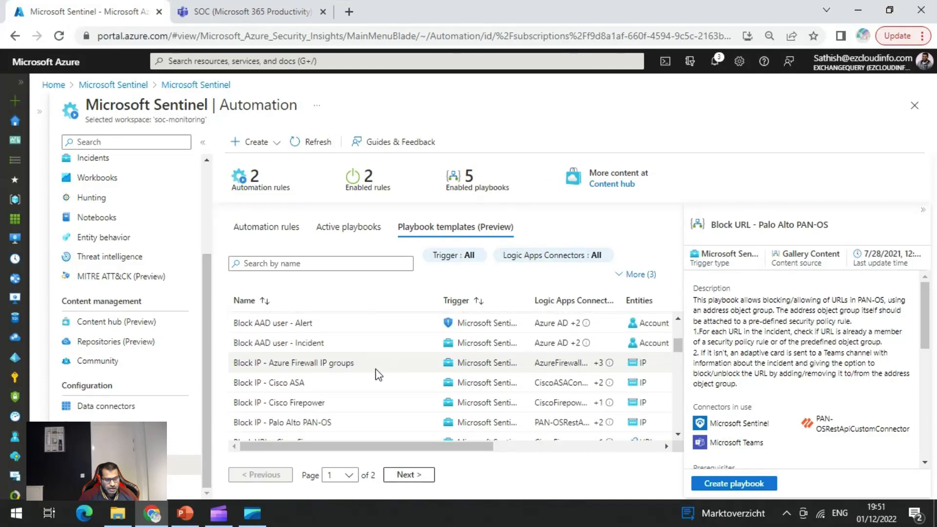
{"action": "left_click", "coordinate": [301, 382]}
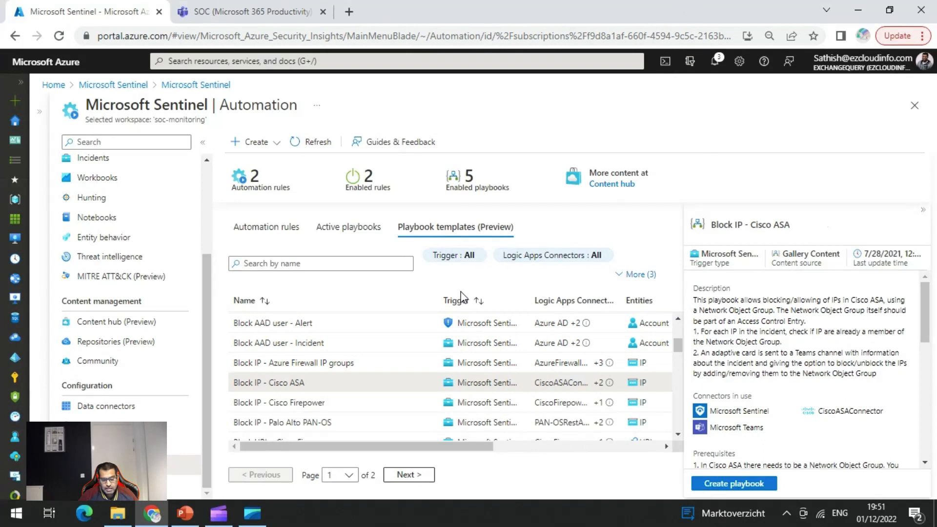
{"action": "left_click", "coordinate": [298, 429]}
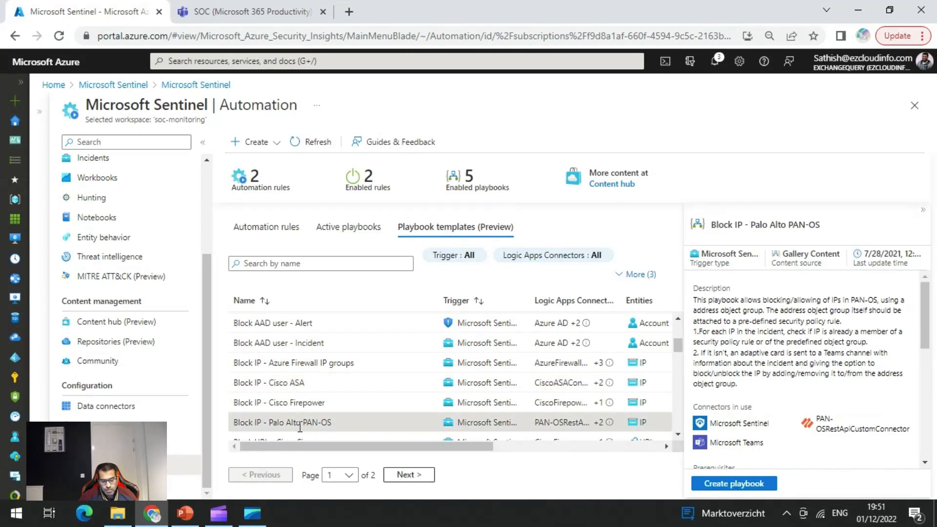
Step: Review the Create-AzureDevOpsTask and Create SNOW record templates and check the additional connector of Create And Update Service Now Record
{"action": "scroll", "coordinate": [348, 380], "scroll_direction": "down", "scroll_amount": 2}
{"action": "scroll", "coordinate": [350, 379], "scroll_direction": "down", "scroll_amount": 2}
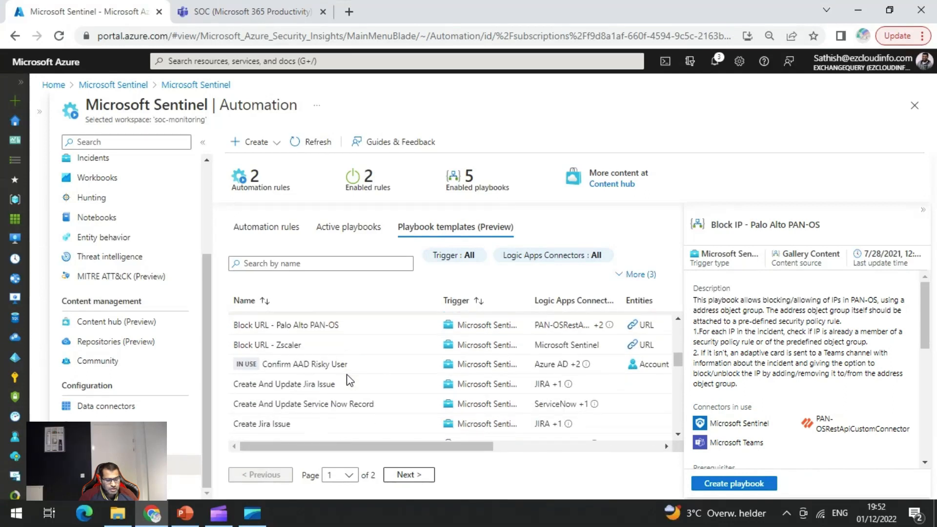
{"action": "scroll", "coordinate": [348, 378], "scroll_direction": "down", "scroll_amount": 2}
{"action": "left_click", "coordinate": [348, 379]}
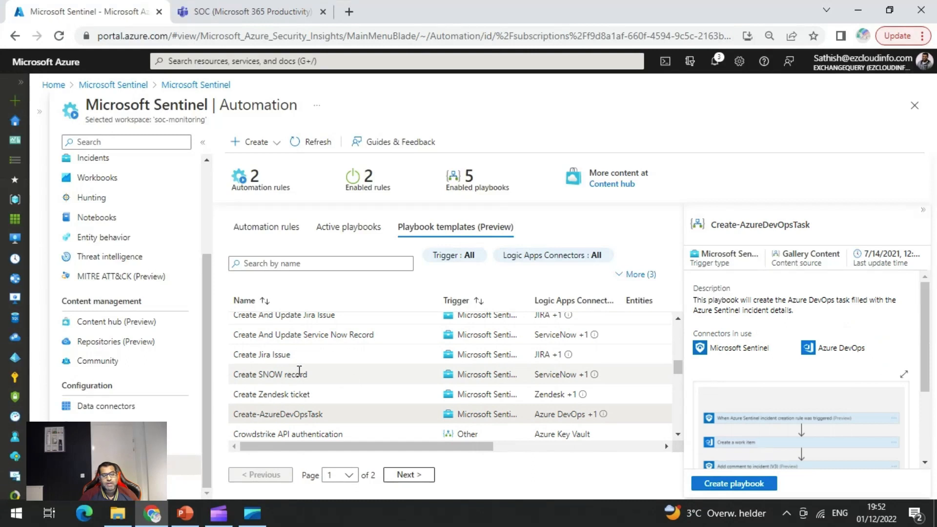
{"action": "left_click", "coordinate": [299, 374]}
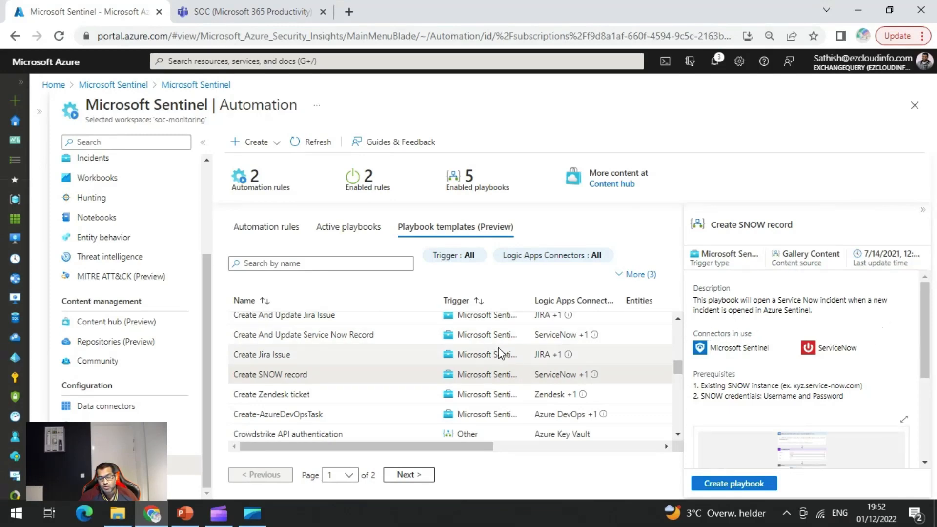
{"action": "mouse_move", "coordinate": [596, 337]}
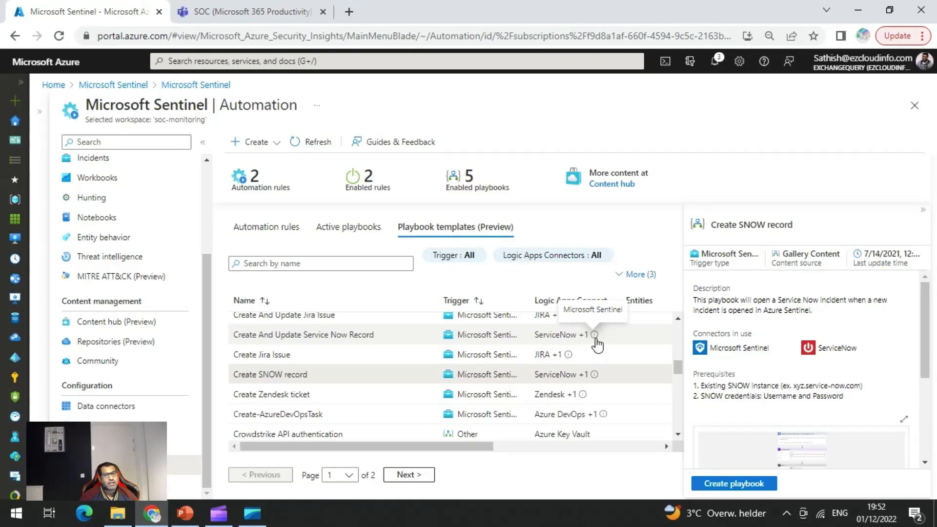
Step: Review the details of the Block URL - Palo Alto PAN-OS and Block AAD user - Incident playbook templates
{"action": "scroll", "coordinate": [386, 386], "scroll_direction": "up", "scroll_amount": 5}
{"action": "left_click", "coordinate": [386, 393]}
{"action": "scroll", "coordinate": [385, 389], "scroll_direction": "up", "scroll_amount": 8}
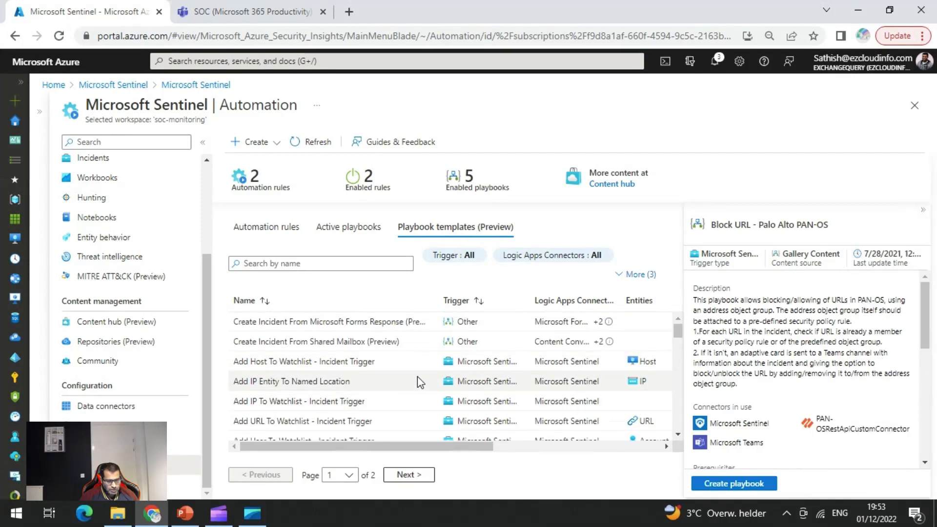
{"action": "scroll", "coordinate": [417, 377], "scroll_direction": "down", "scroll_amount": 2}
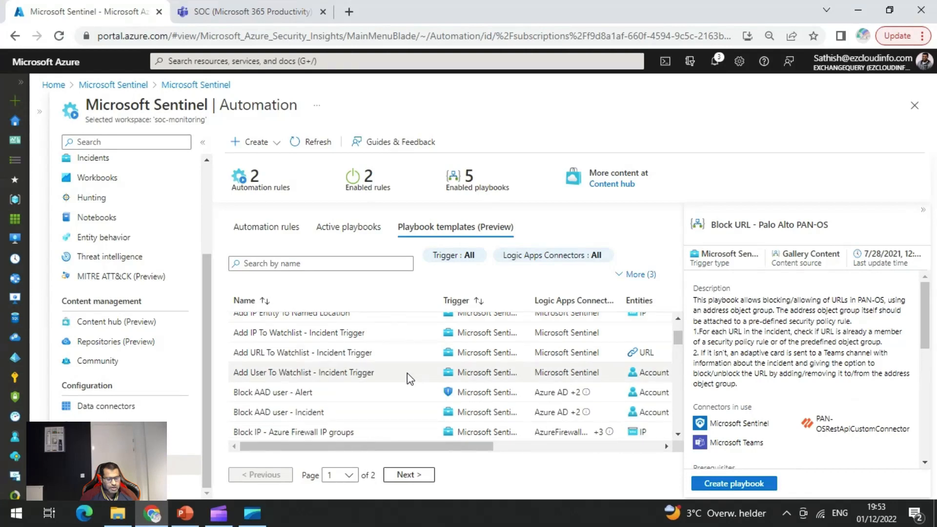
{"action": "scroll", "coordinate": [407, 375], "scroll_direction": "down", "scroll_amount": 2}
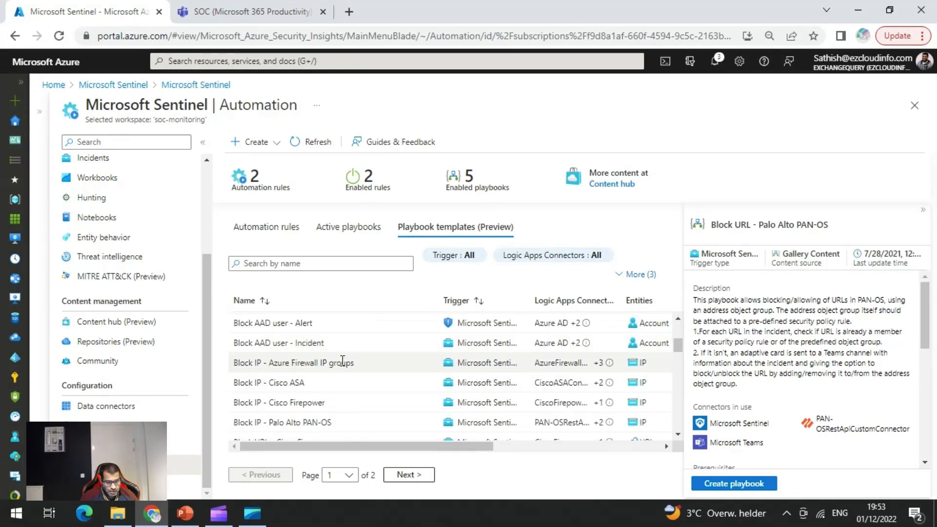
{"action": "left_click", "coordinate": [344, 345]}
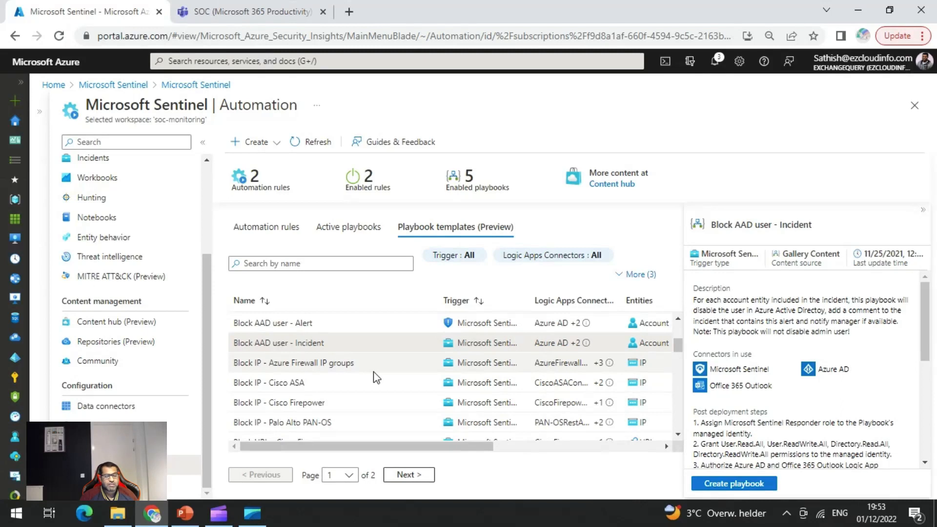
Step: Review the description, connectors and post deployment steps of the Create And Update Service Now Record template
{"action": "scroll", "coordinate": [408, 375], "scroll_direction": "down", "scroll_amount": 3}
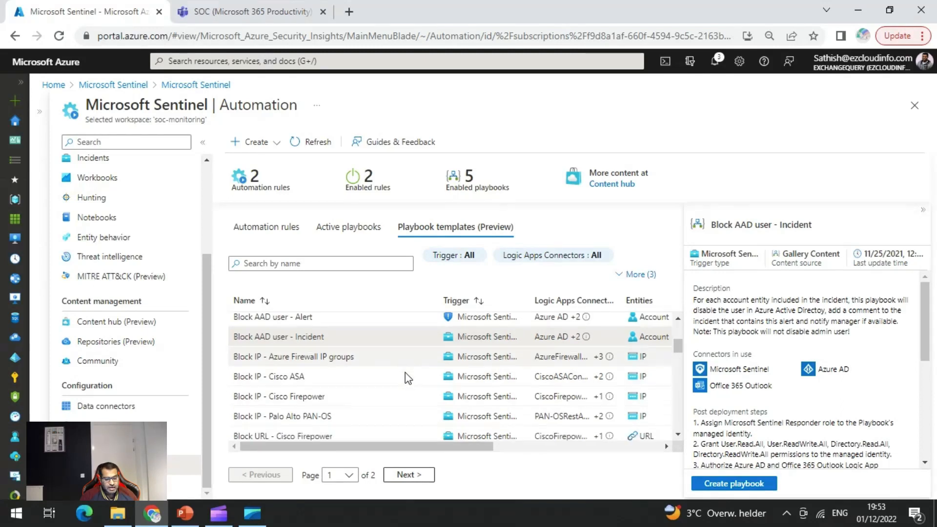
{"action": "scroll", "coordinate": [405, 373], "scroll_direction": "down", "scroll_amount": 5}
{"action": "left_click", "coordinate": [405, 373]}
{"action": "scroll", "coordinate": [408, 378], "scroll_direction": "up", "scroll_amount": 5}
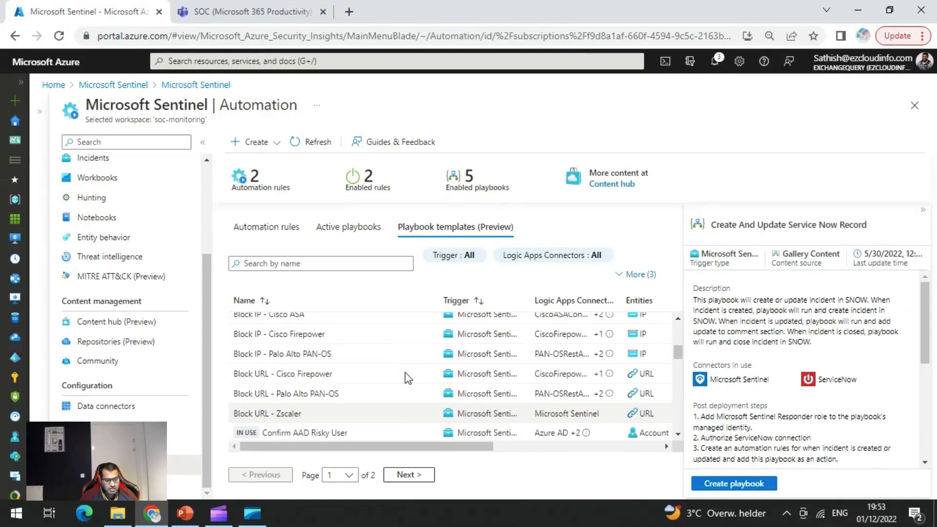
Step: Review the Confirm AAD Risky User template's details and return to the list of active playbooks
{"action": "left_click", "coordinate": [438, 432]}
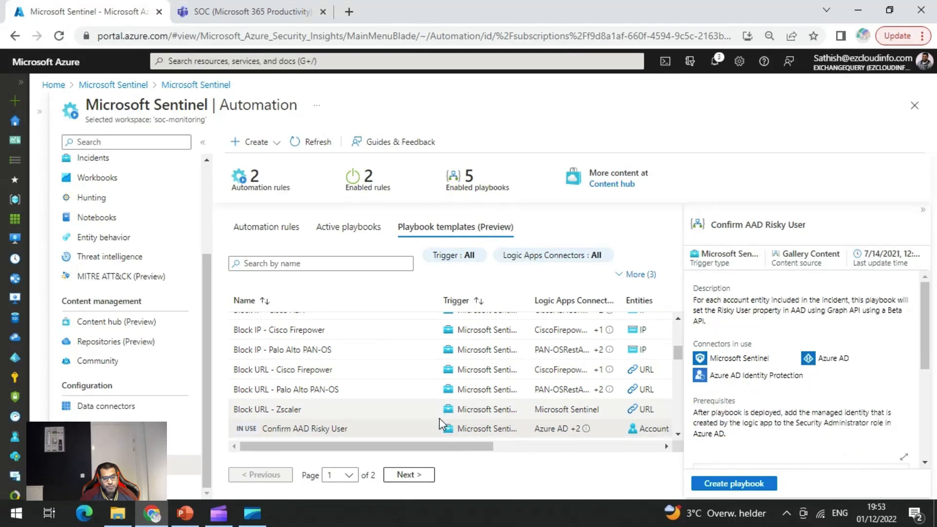
{"action": "scroll", "coordinate": [294, 370], "scroll_direction": "down", "scroll_amount": 3}
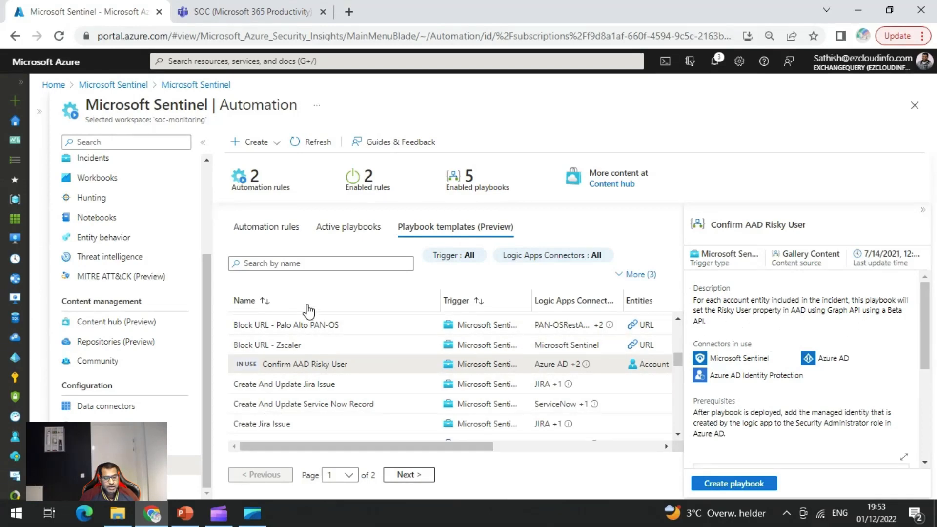
{"action": "left_click", "coordinate": [348, 234]}
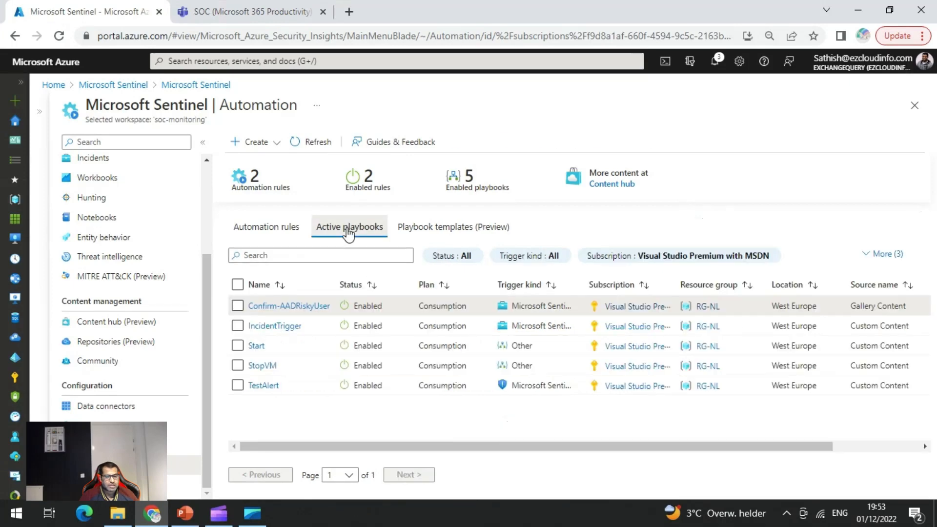
Step: Open the Confirm-AADRiskyUser playbook in the Logic app designer and examine its Microsoft Sentinel incident trigger and Entities - Get Accounts action
{"action": "left_click", "coordinate": [285, 306]}
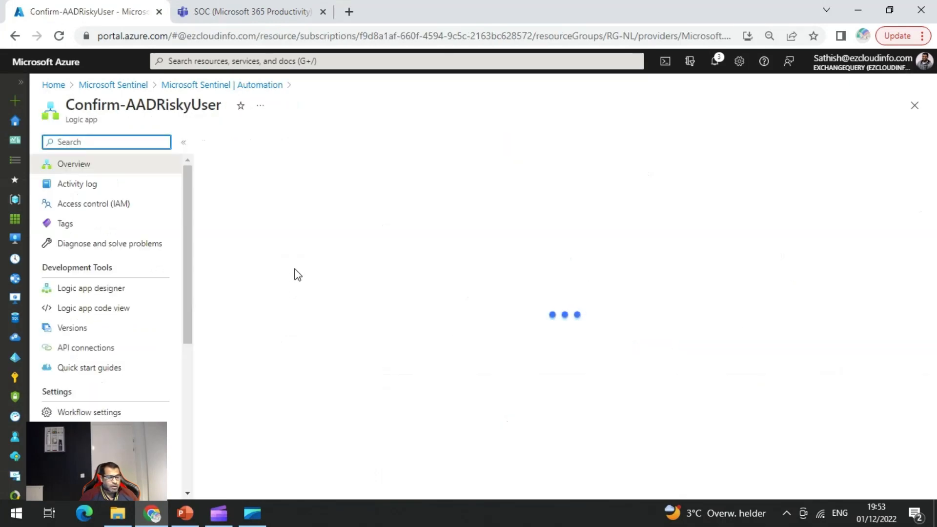
{"action": "left_click", "coordinate": [90, 287]}
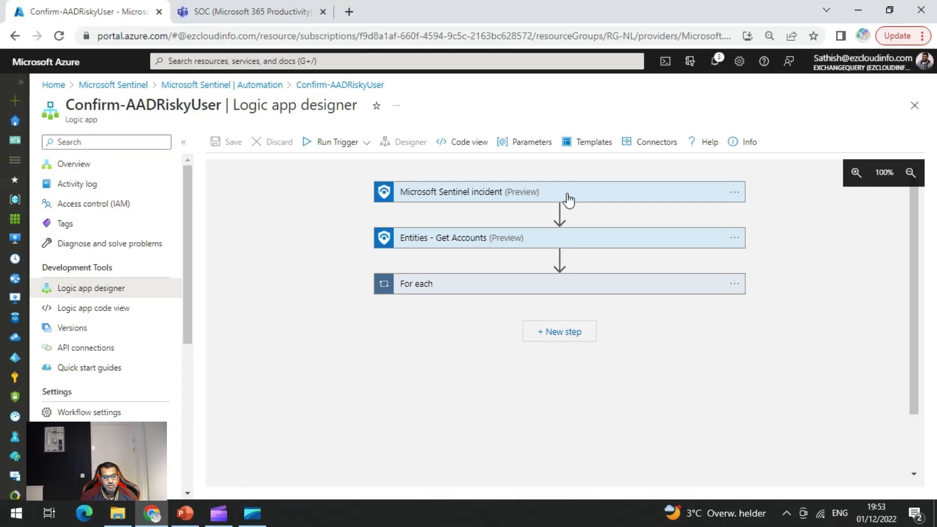
{"action": "left_click", "coordinate": [596, 196]}
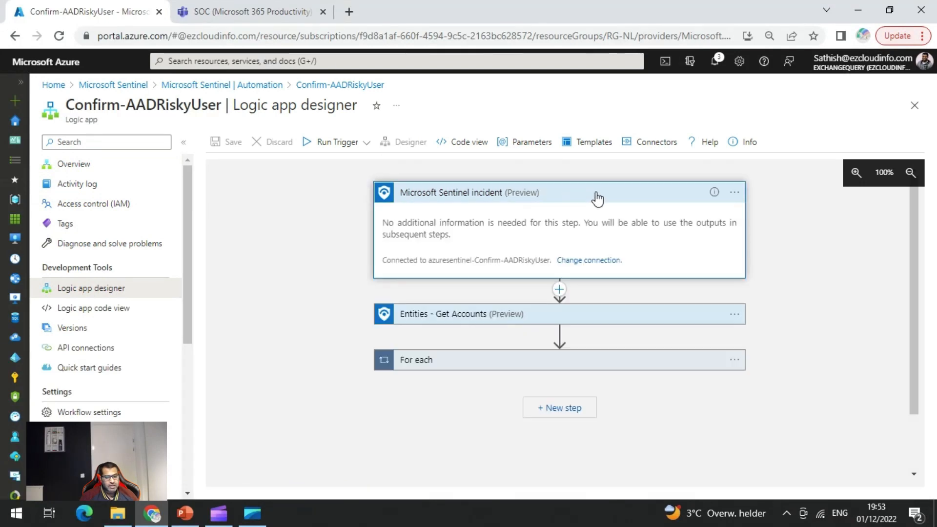
{"action": "left_click", "coordinate": [592, 317]}
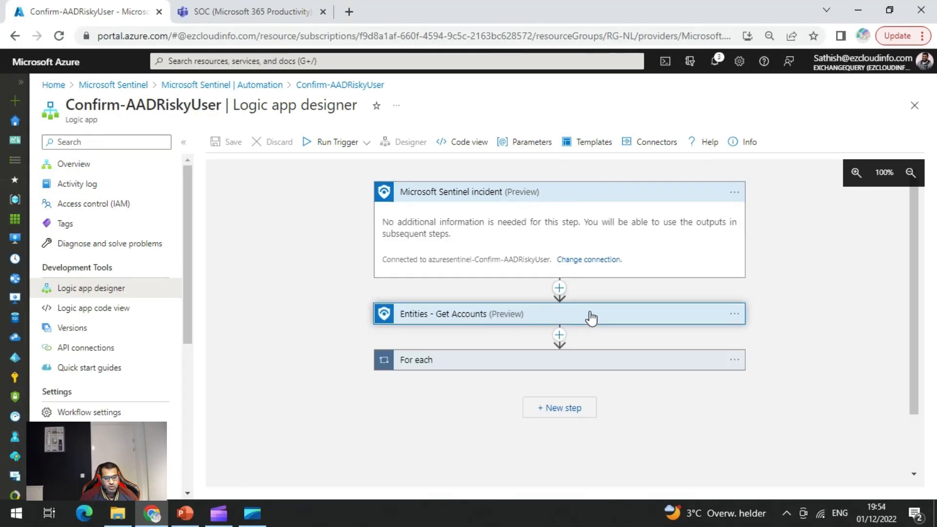
{"action": "left_click", "coordinate": [592, 317]}
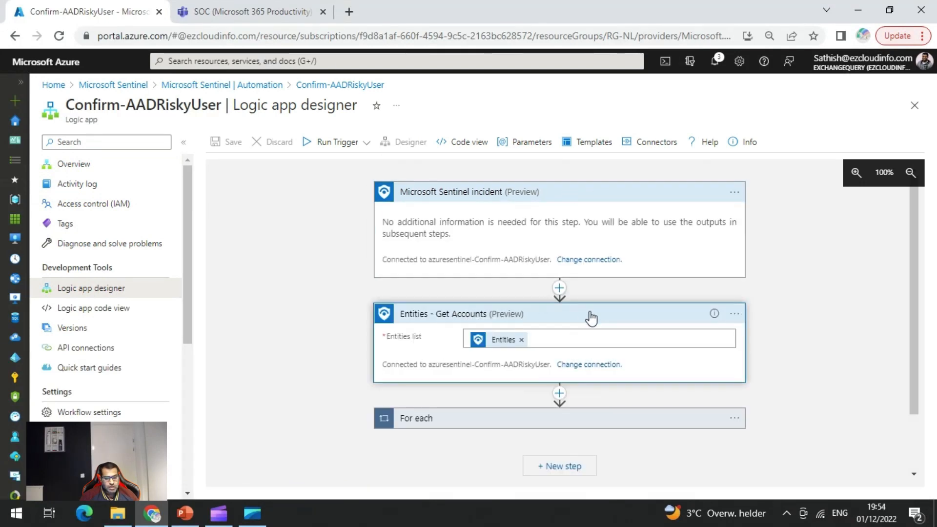
Step: Expand the For each loop and examine the settings of its two Connections actions
{"action": "left_click", "coordinate": [499, 422]}
{"action": "scroll", "coordinate": [577, 341], "scroll_direction": "down", "scroll_amount": 3}
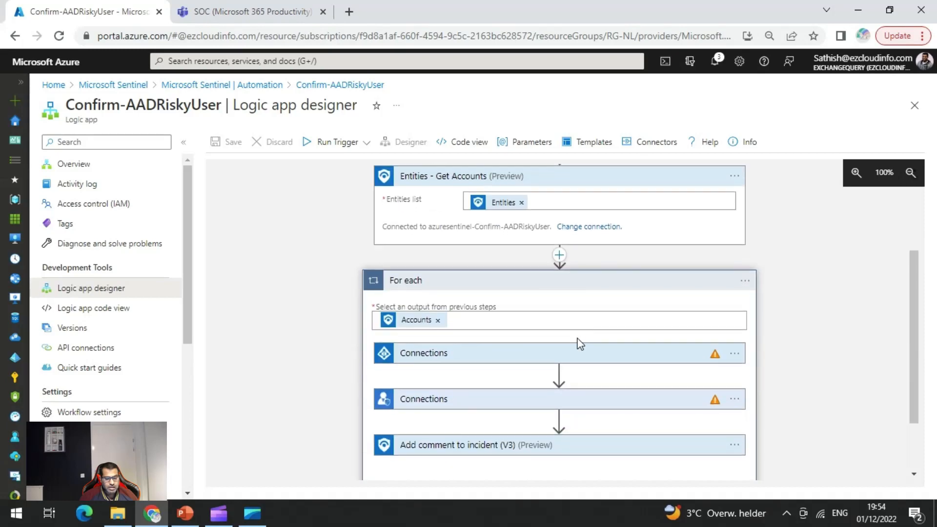
{"action": "left_click", "coordinate": [534, 361]}
{"action": "scroll", "coordinate": [488, 327], "scroll_direction": "down", "scroll_amount": 3}
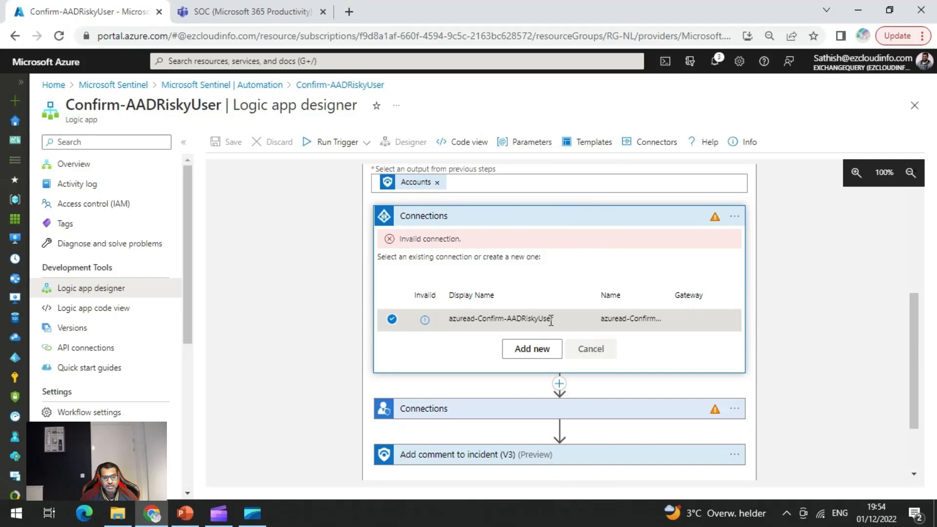
{"action": "scroll", "coordinate": [489, 356], "scroll_direction": "down", "scroll_amount": 1}
{"action": "left_click", "coordinate": [482, 338]}
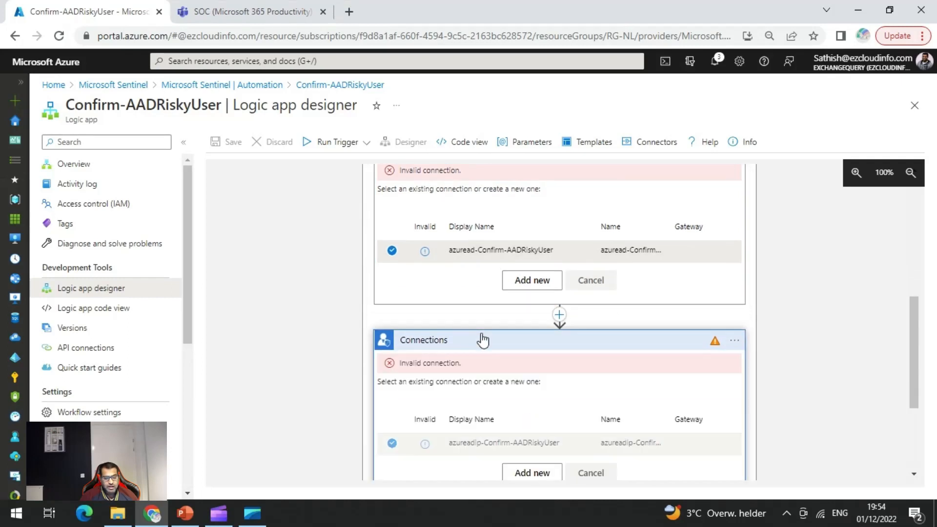
{"action": "scroll", "coordinate": [487, 347], "scroll_direction": "down", "scroll_amount": 3}
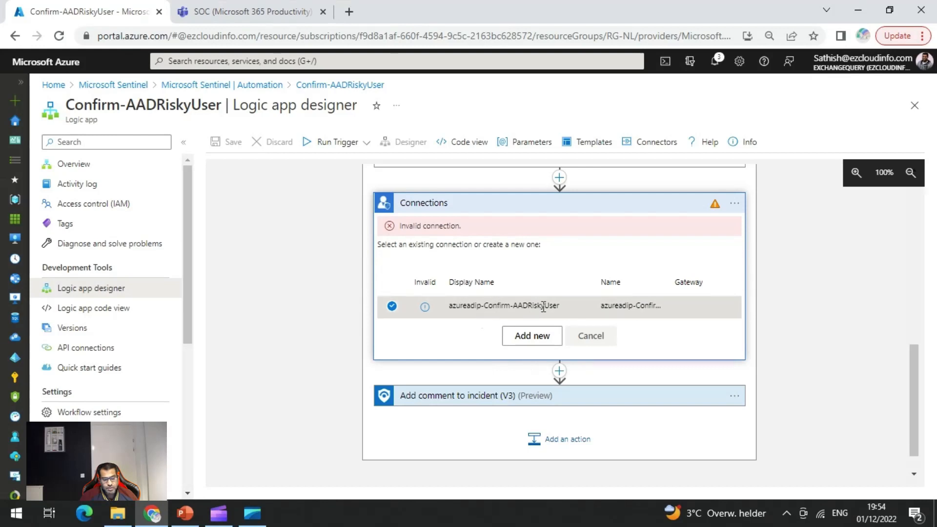
Step: Examine the Add comment to incident (V3) action's ARM ID and comment message, and recheck the connections above it
{"action": "scroll", "coordinate": [559, 360], "scroll_direction": "down", "scroll_amount": 1}
{"action": "left_click", "coordinate": [489, 374]}
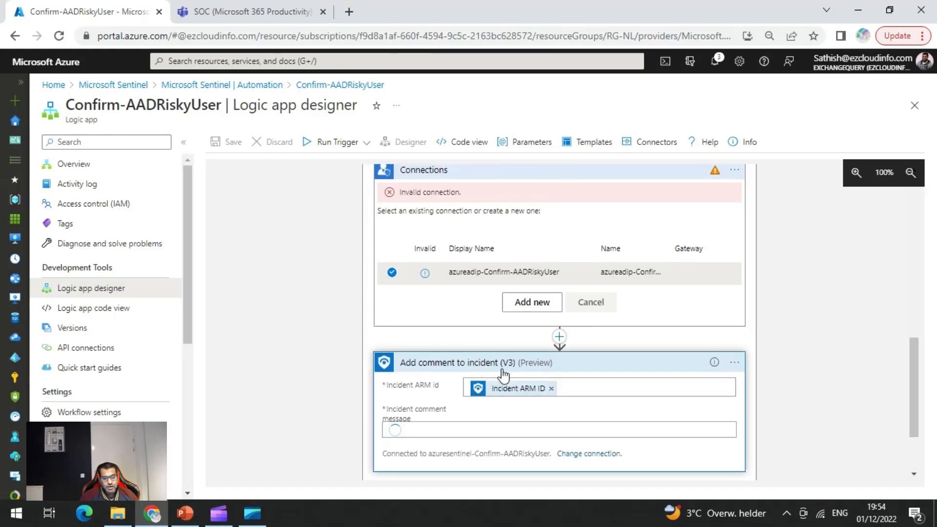
{"action": "scroll", "coordinate": [537, 341], "scroll_direction": "down", "scroll_amount": 3}
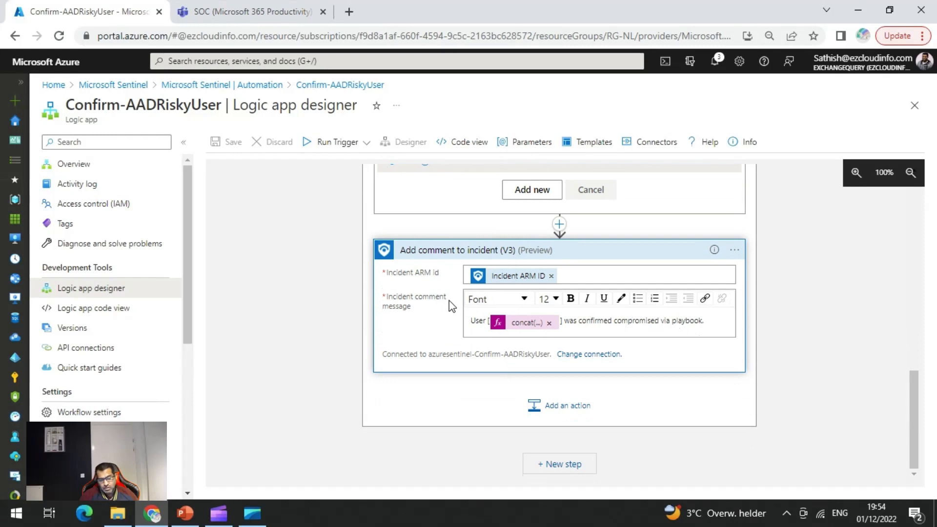
{"action": "scroll", "coordinate": [450, 303], "scroll_direction": "up", "scroll_amount": 3}
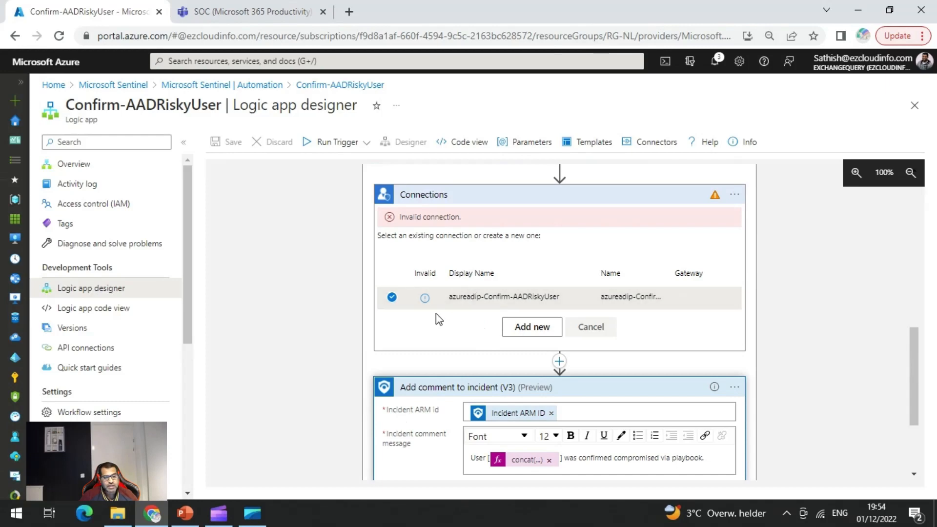
{"action": "scroll", "coordinate": [436, 313], "scroll_direction": "up", "scroll_amount": 2}
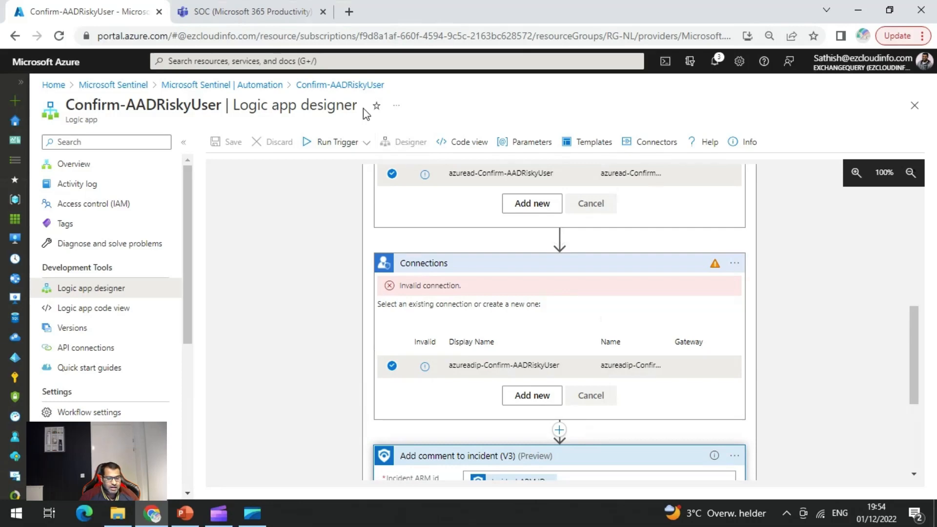
Step: Leave the playbook designer and open the SOC-Monitoring workspace's overview in Microsoft Sentinel, collapsing the workspace list
{"action": "left_click", "coordinate": [326, 86]}
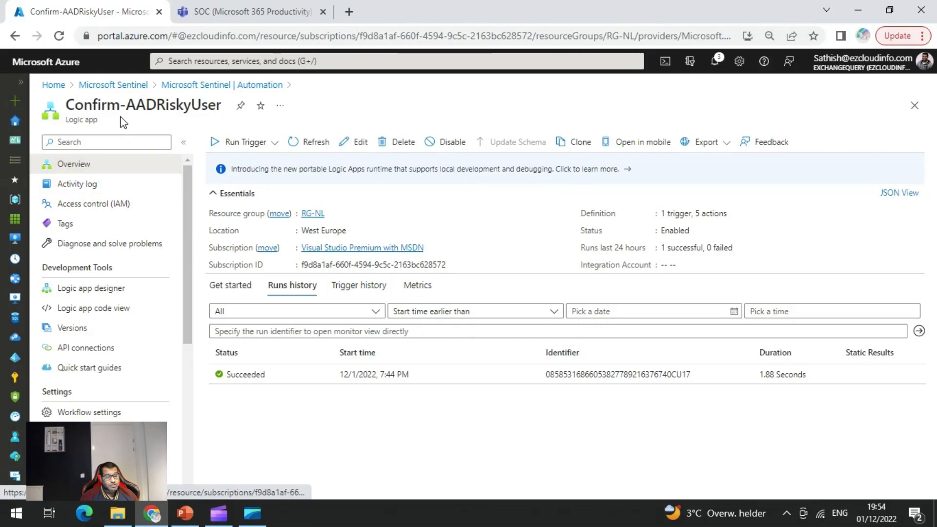
{"action": "left_click", "coordinate": [128, 87]}
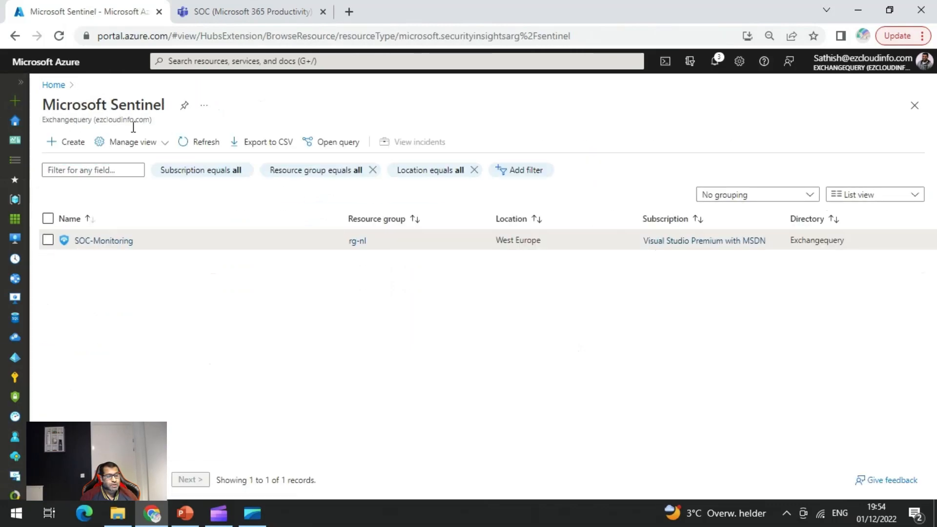
{"action": "left_click", "coordinate": [109, 243]}
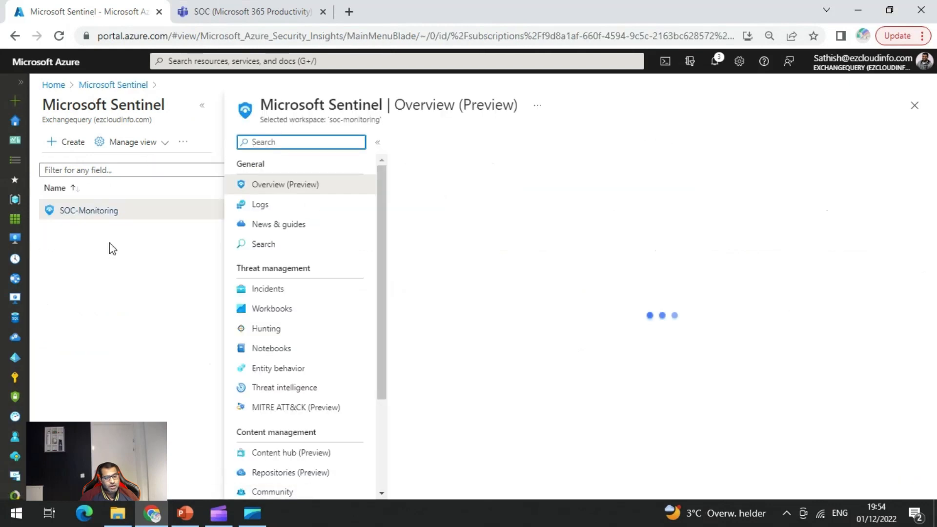
{"action": "left_click", "coordinate": [201, 108]}
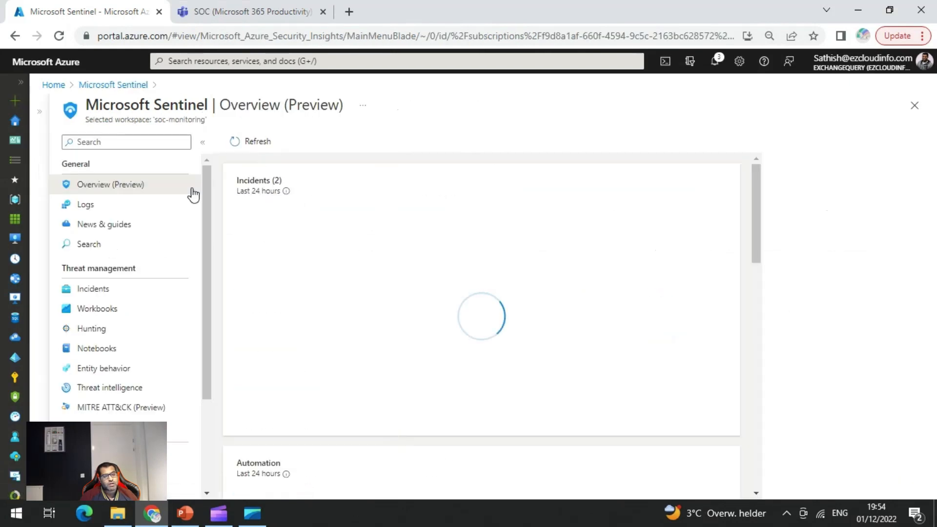